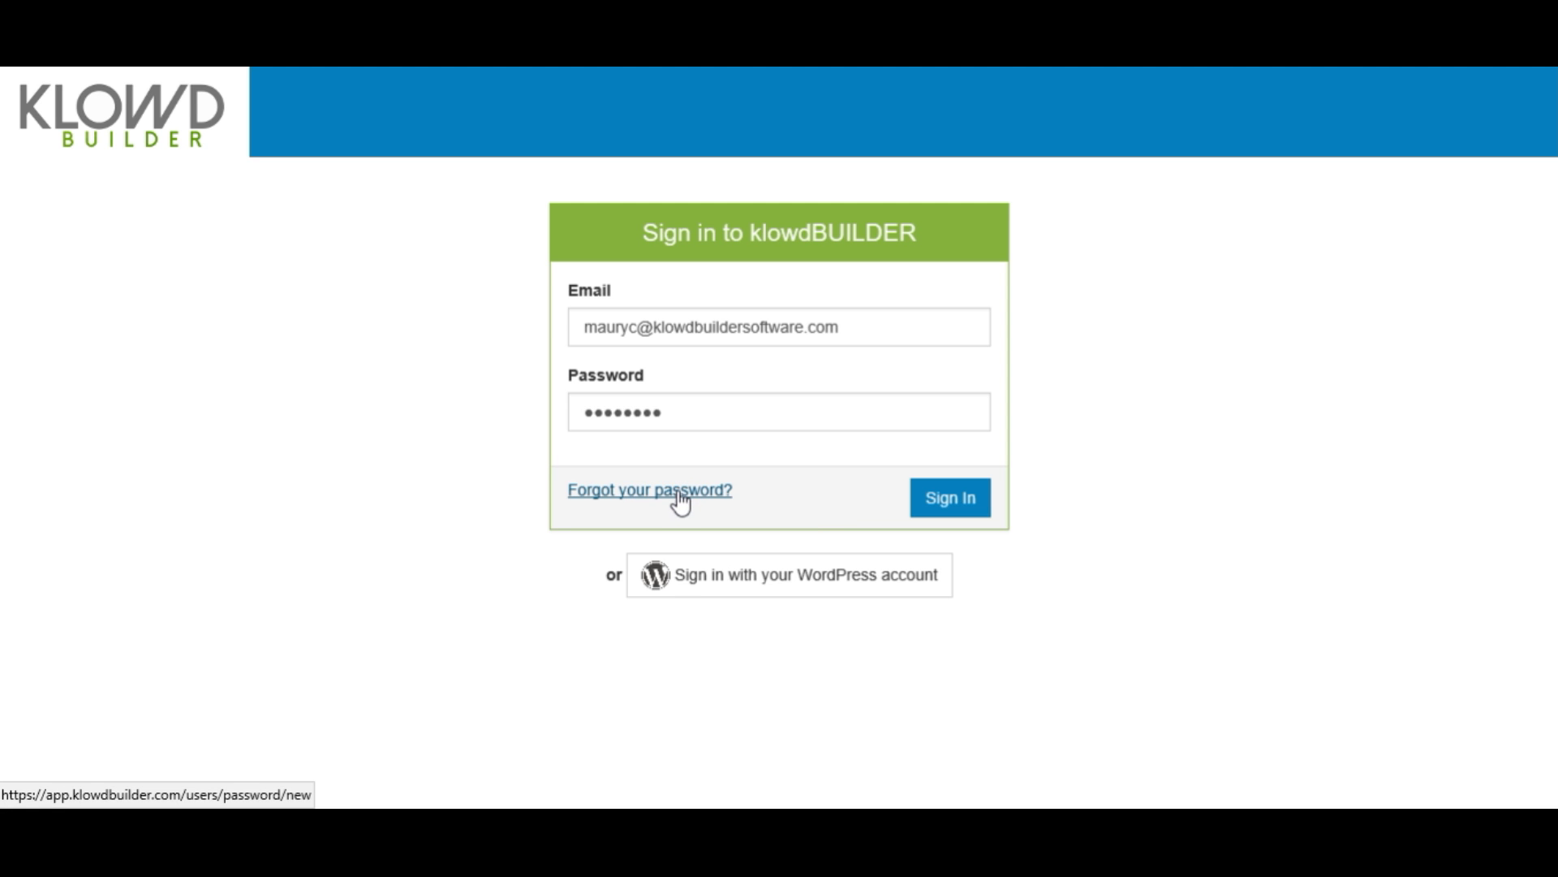
- Submit the entered e-mail and password to sign in to KlowdBuilder
left_click(932, 505)
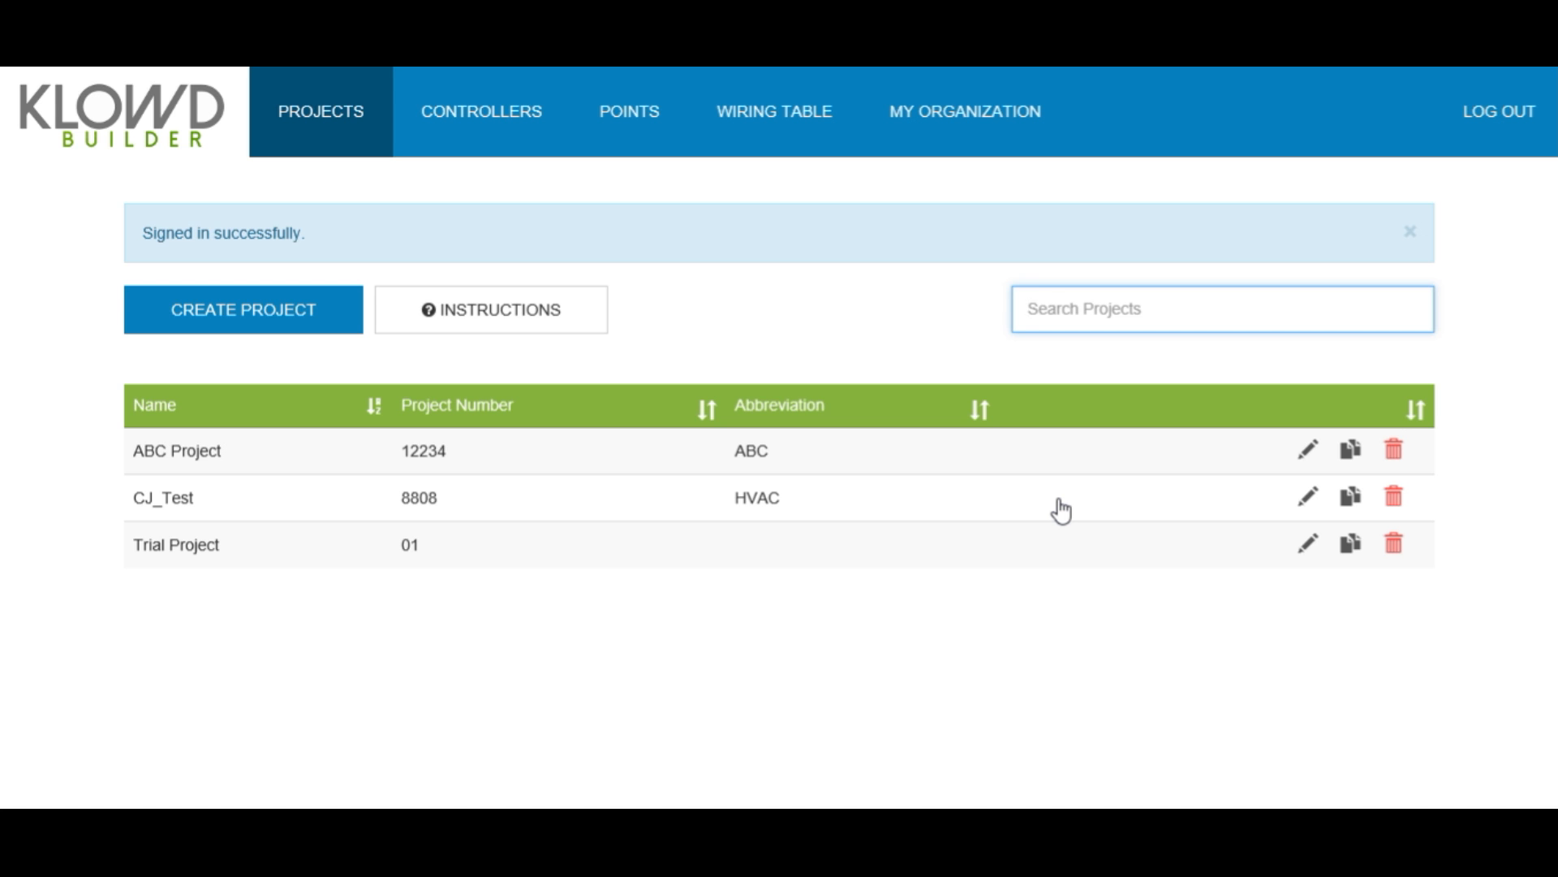
- Open the MY ORGANIZATION page for klowdbuilder.com with its admin user list
left_click(1012, 117)
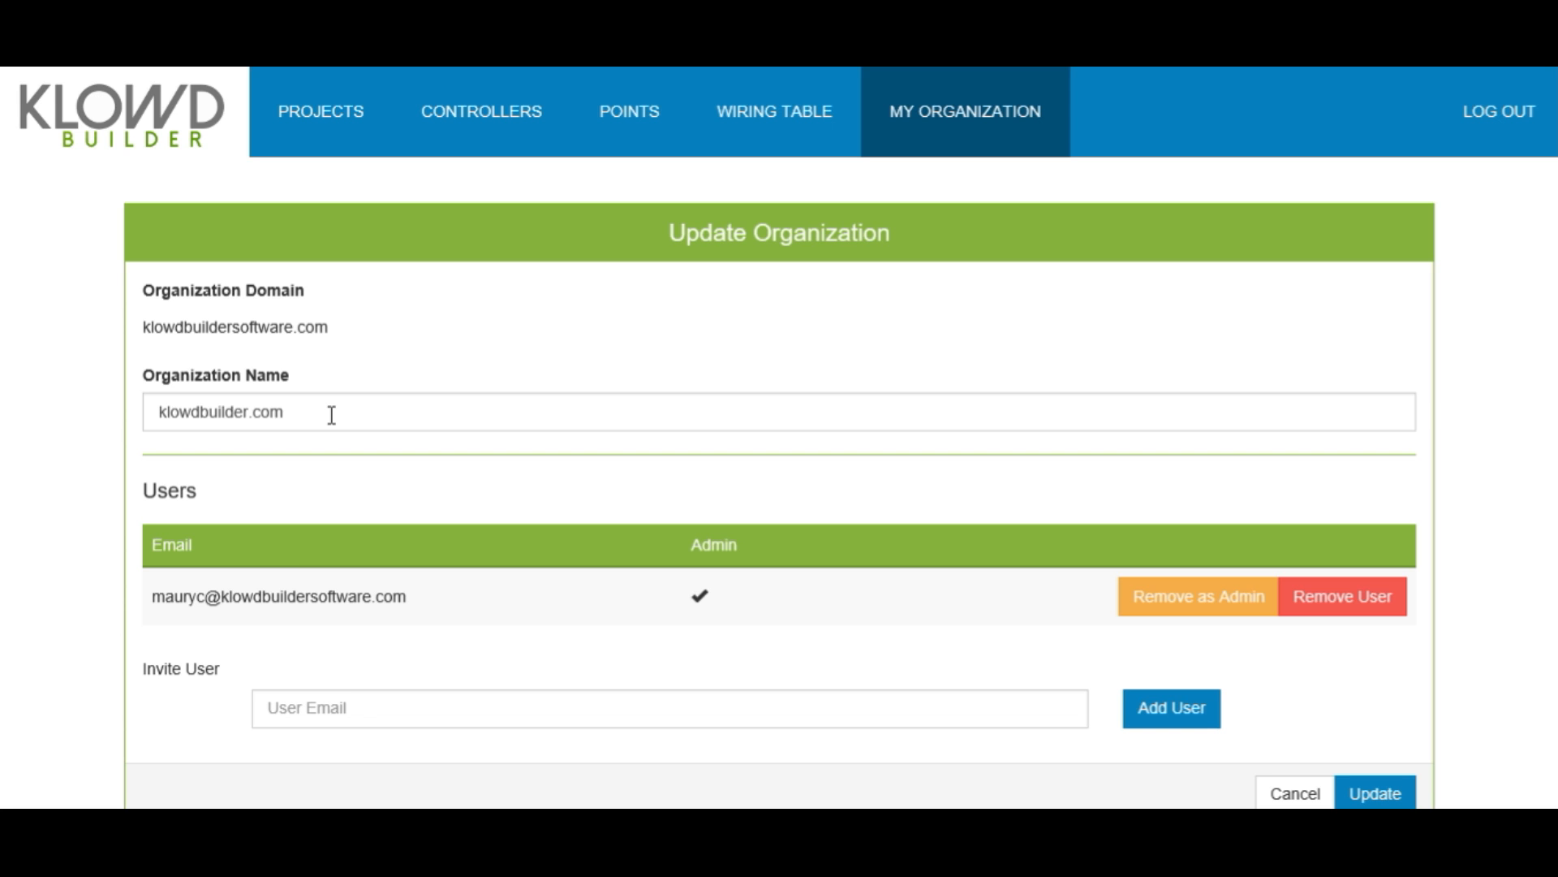
- Enter the new colleague's e-mail address in the Invite User field
left_click(353, 711)
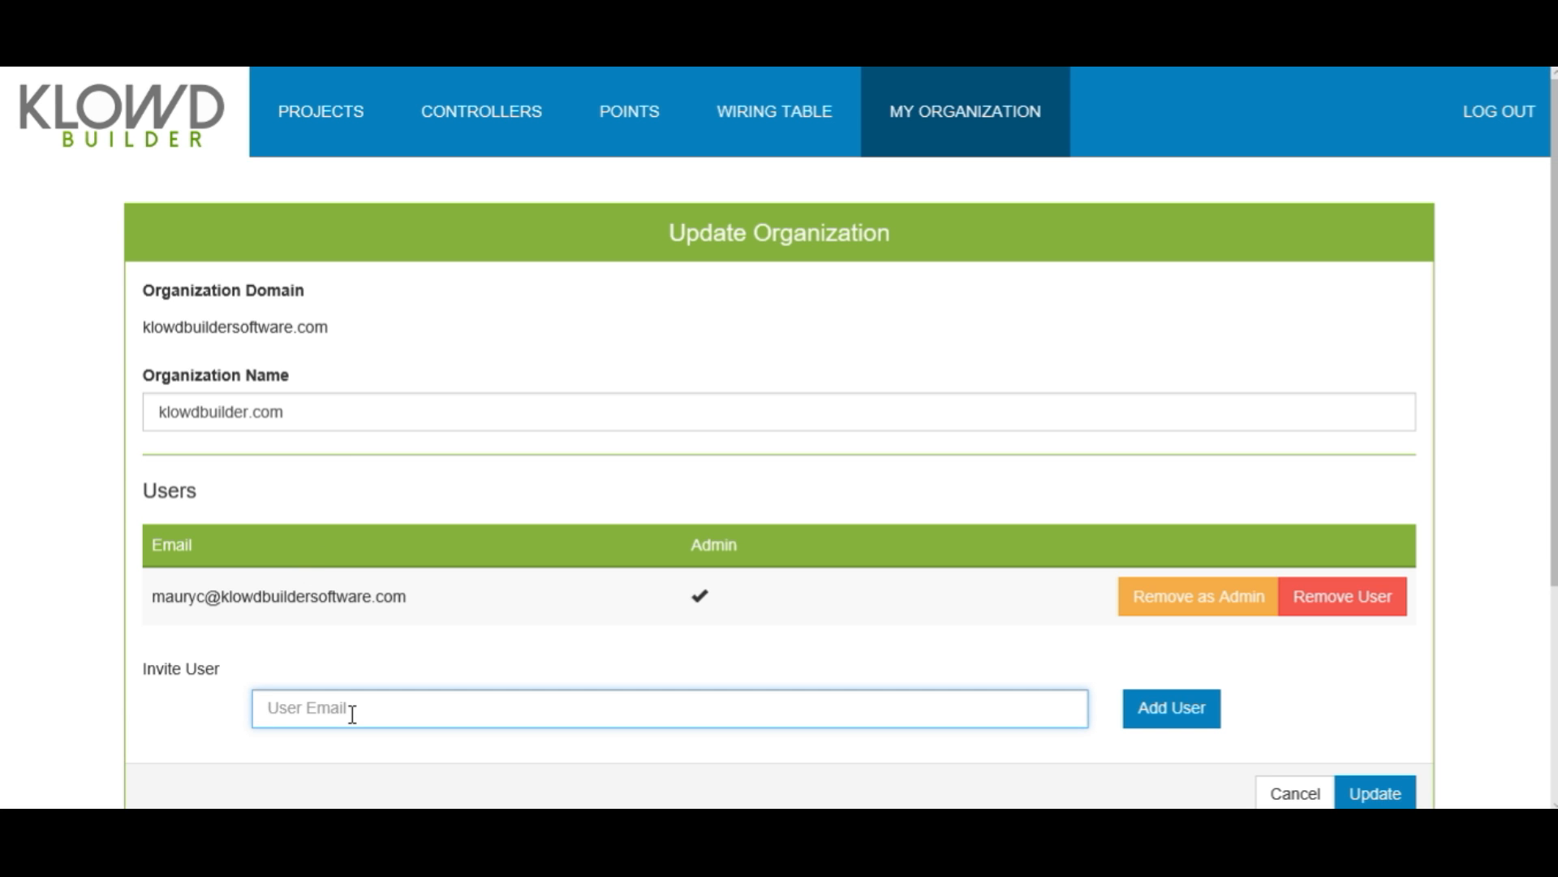
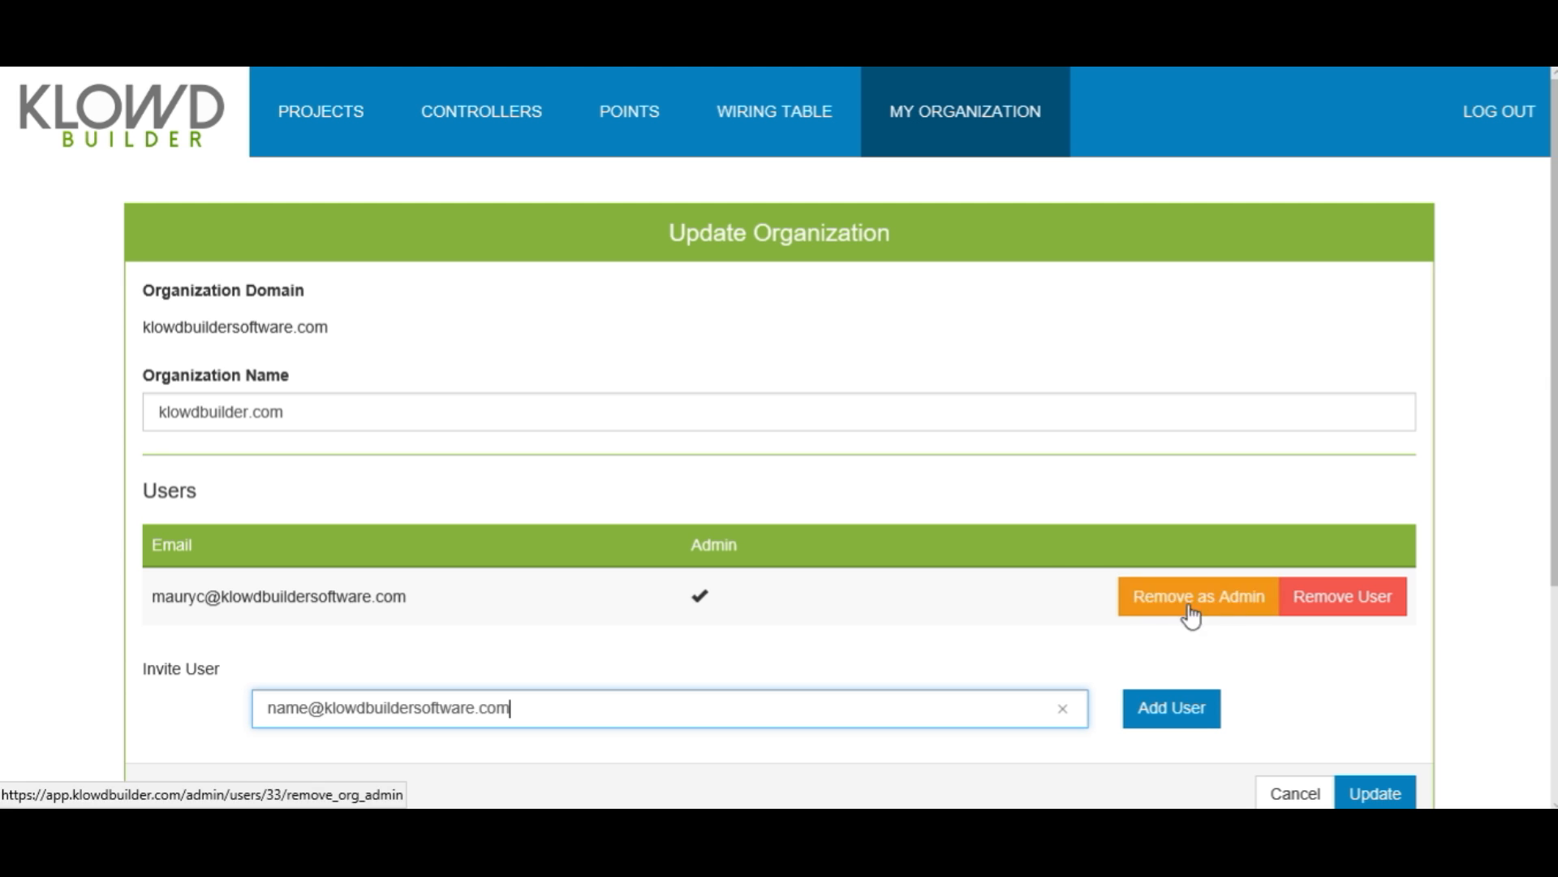
scroll(977, 617, "down", 4)
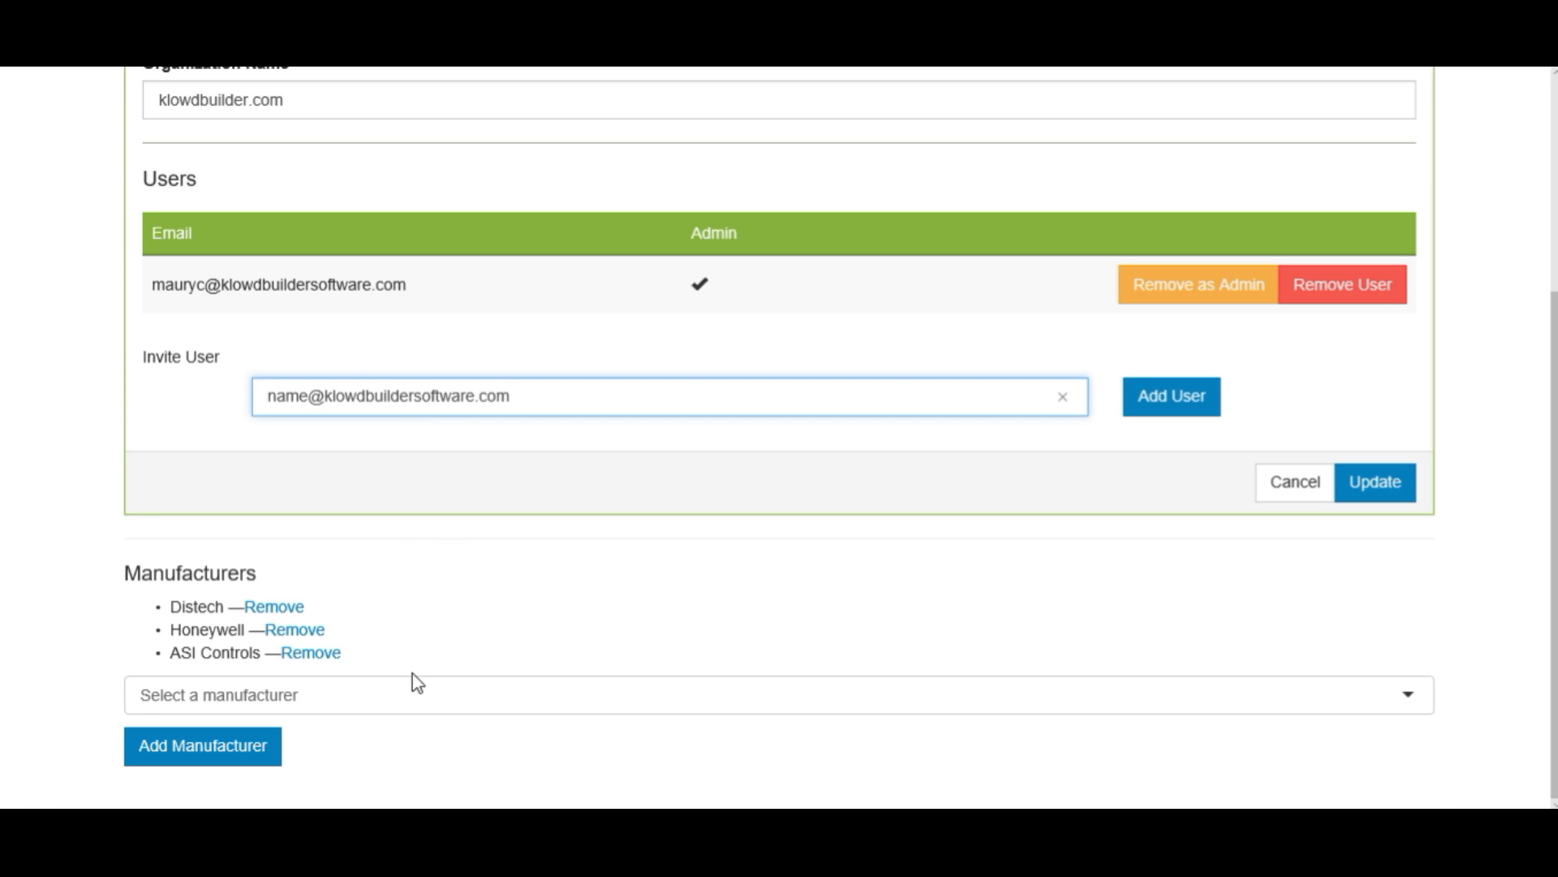
- Add KMC Controls to the organization's manufacturers
left_click(402, 703)
type("kmc")
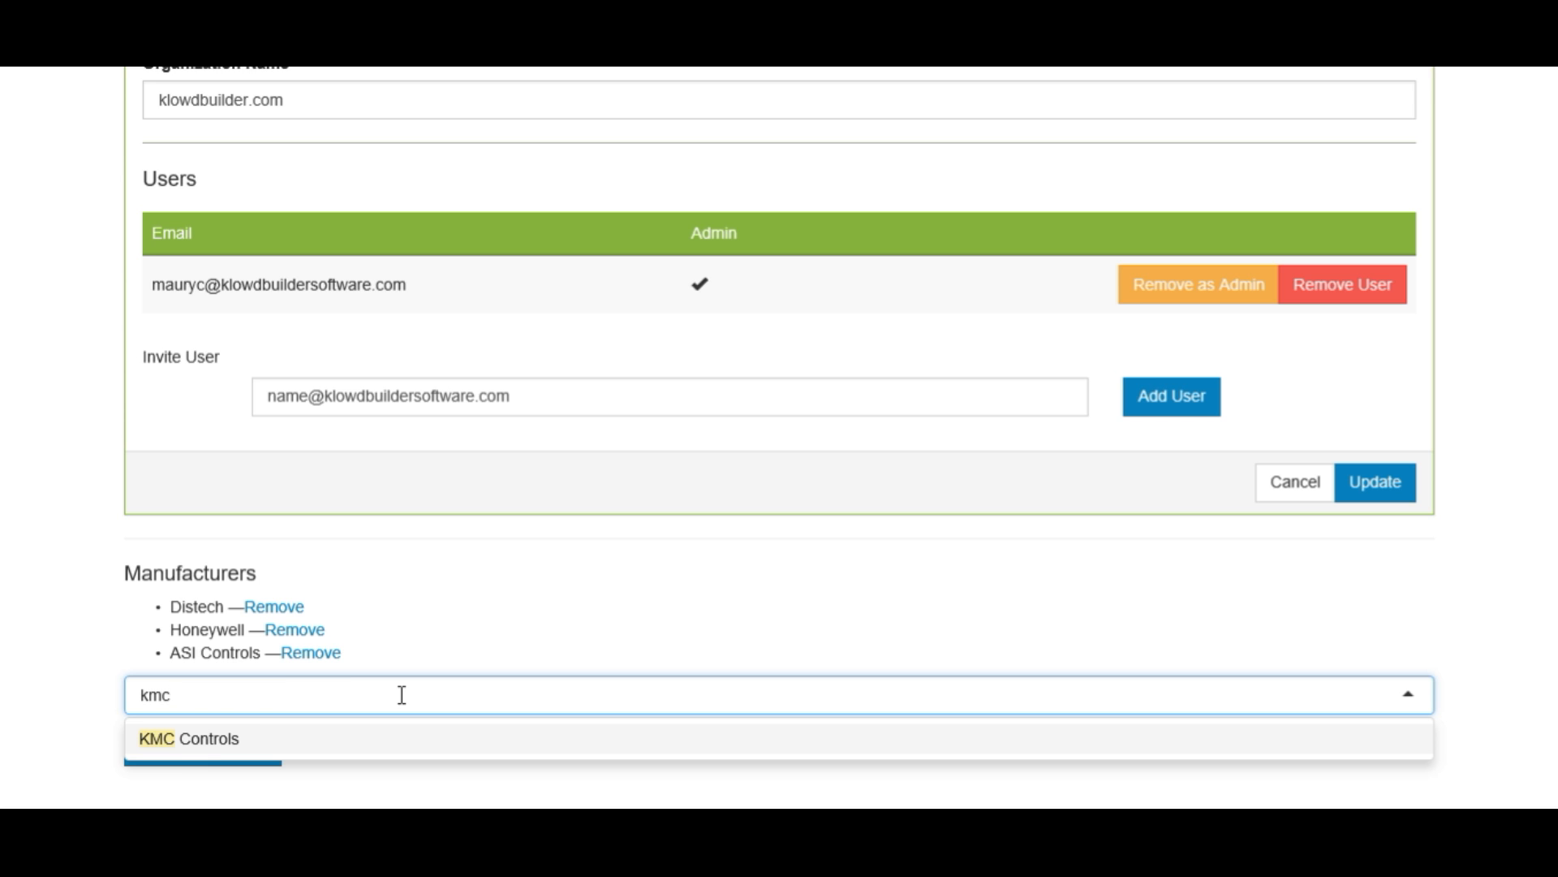
left_click(191, 749)
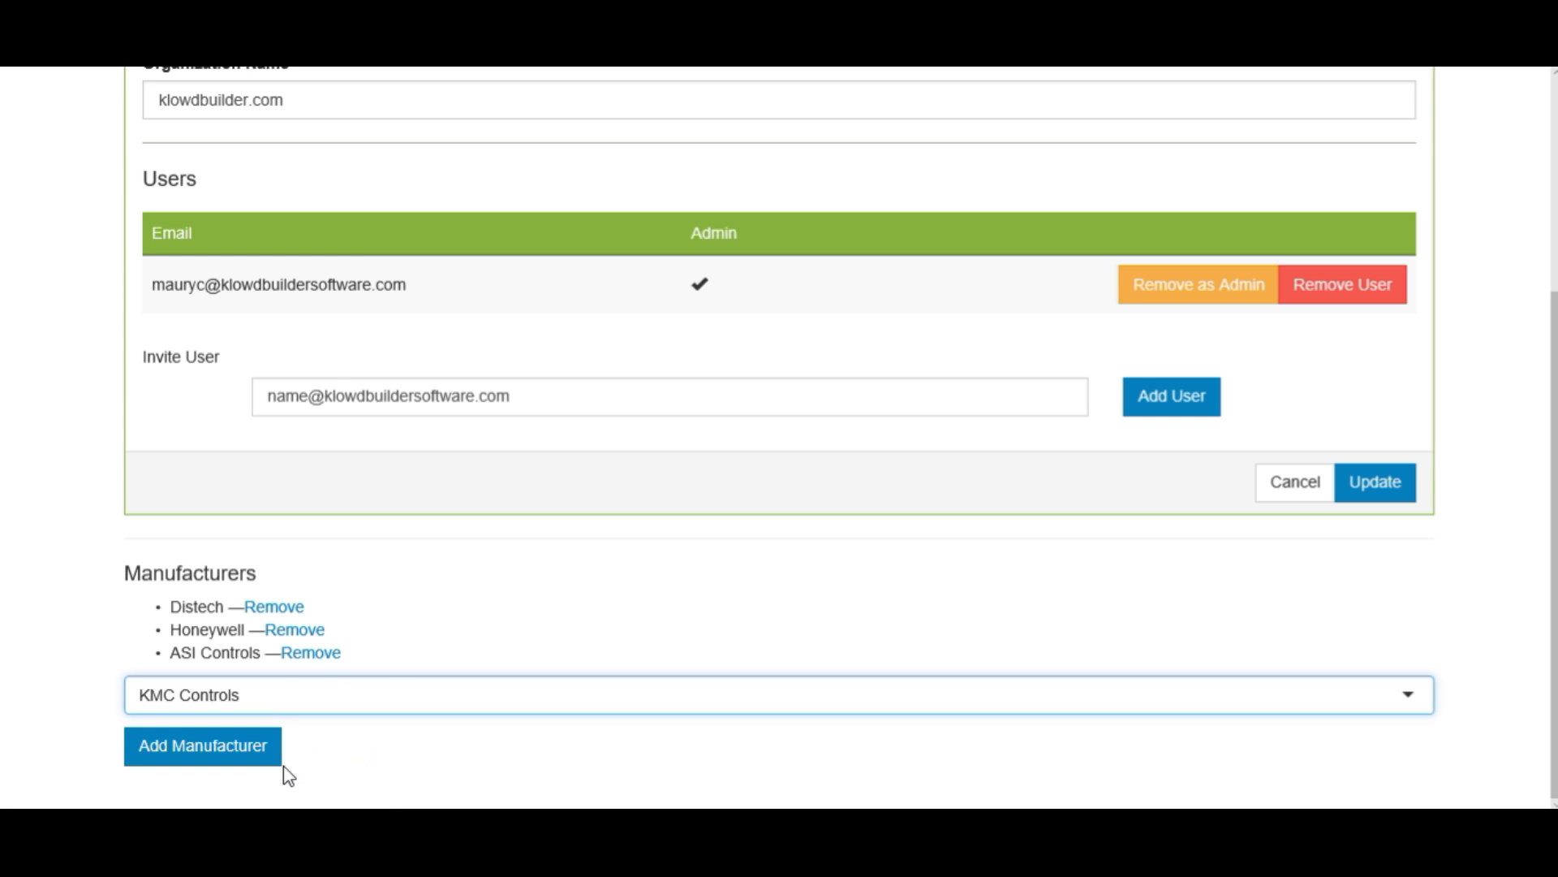
left_click(252, 761)
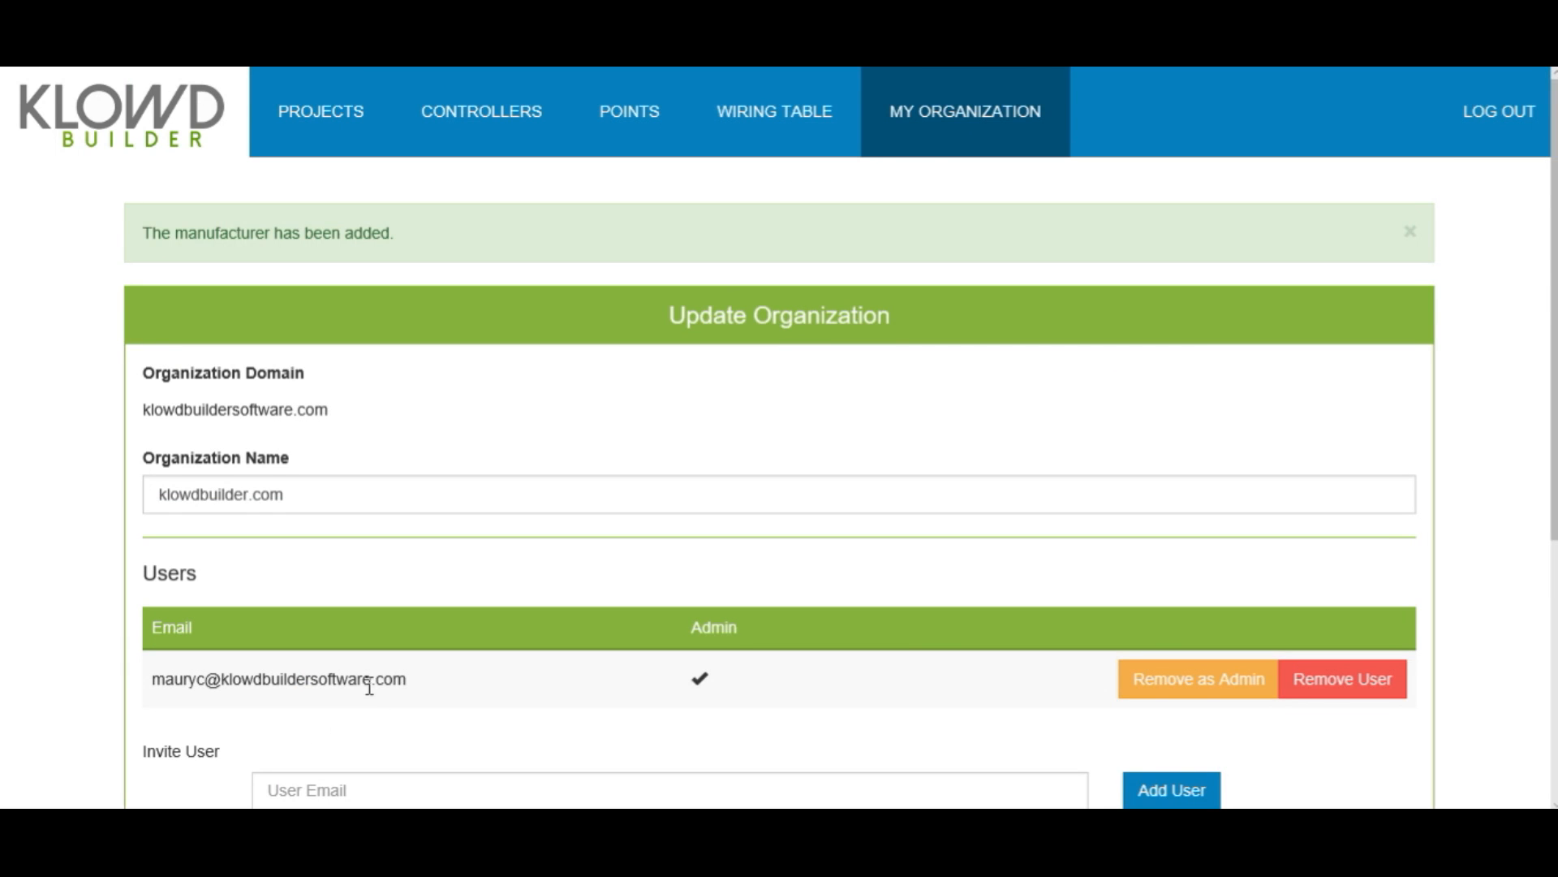
- Remove KMC Controls, leaving Distech, Honeywell and ASI Controls
scroll(365, 695, "down", 5)
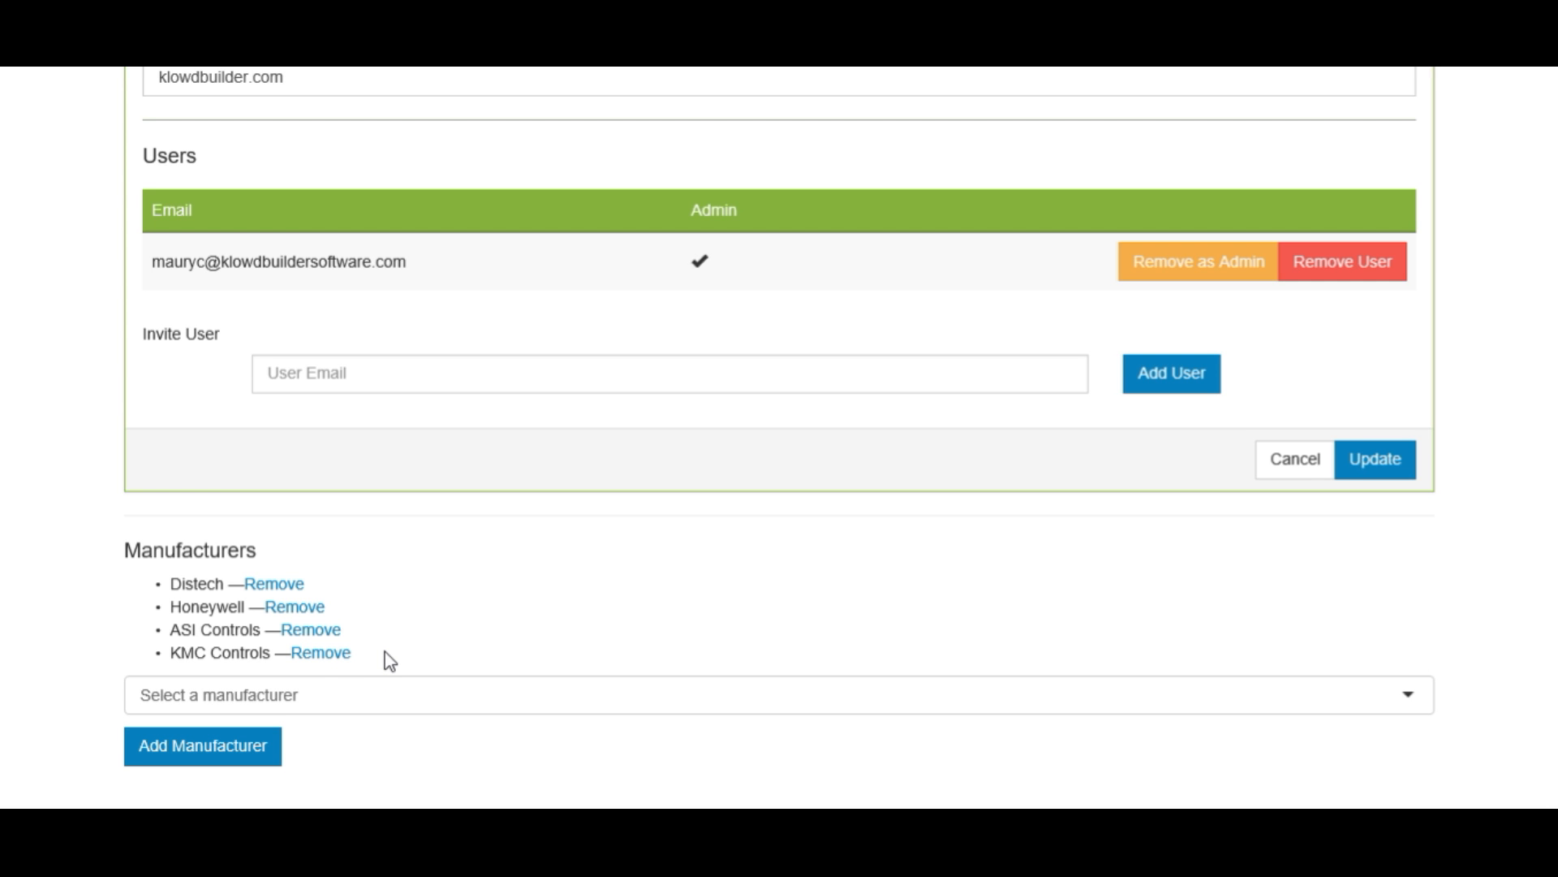
left_click(323, 654)
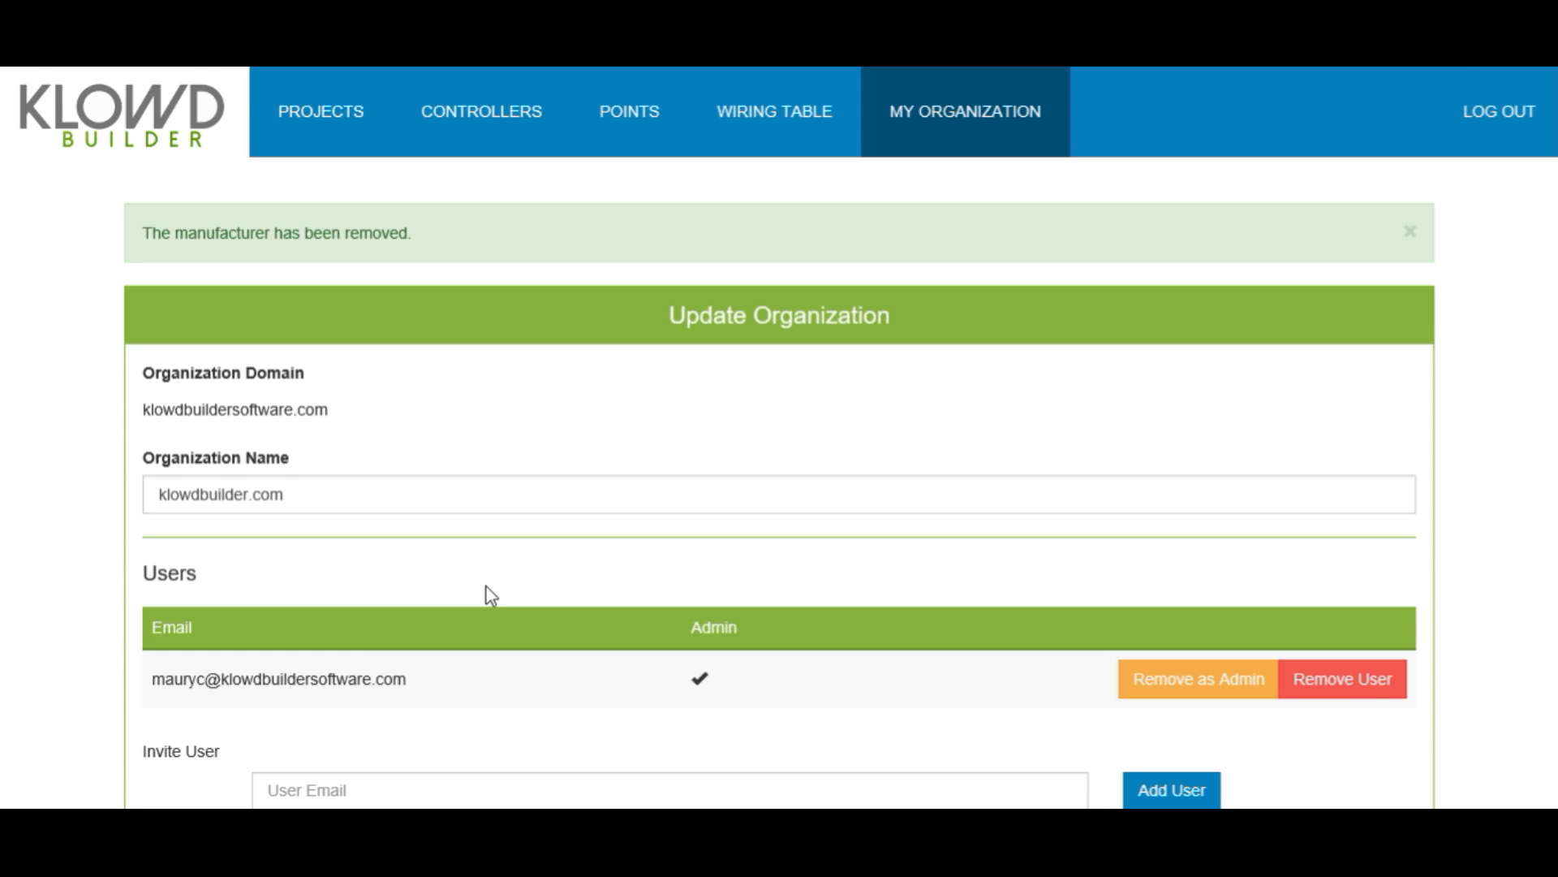
scroll(491, 597, "down", 4)
scroll(493, 578, "down", 1)
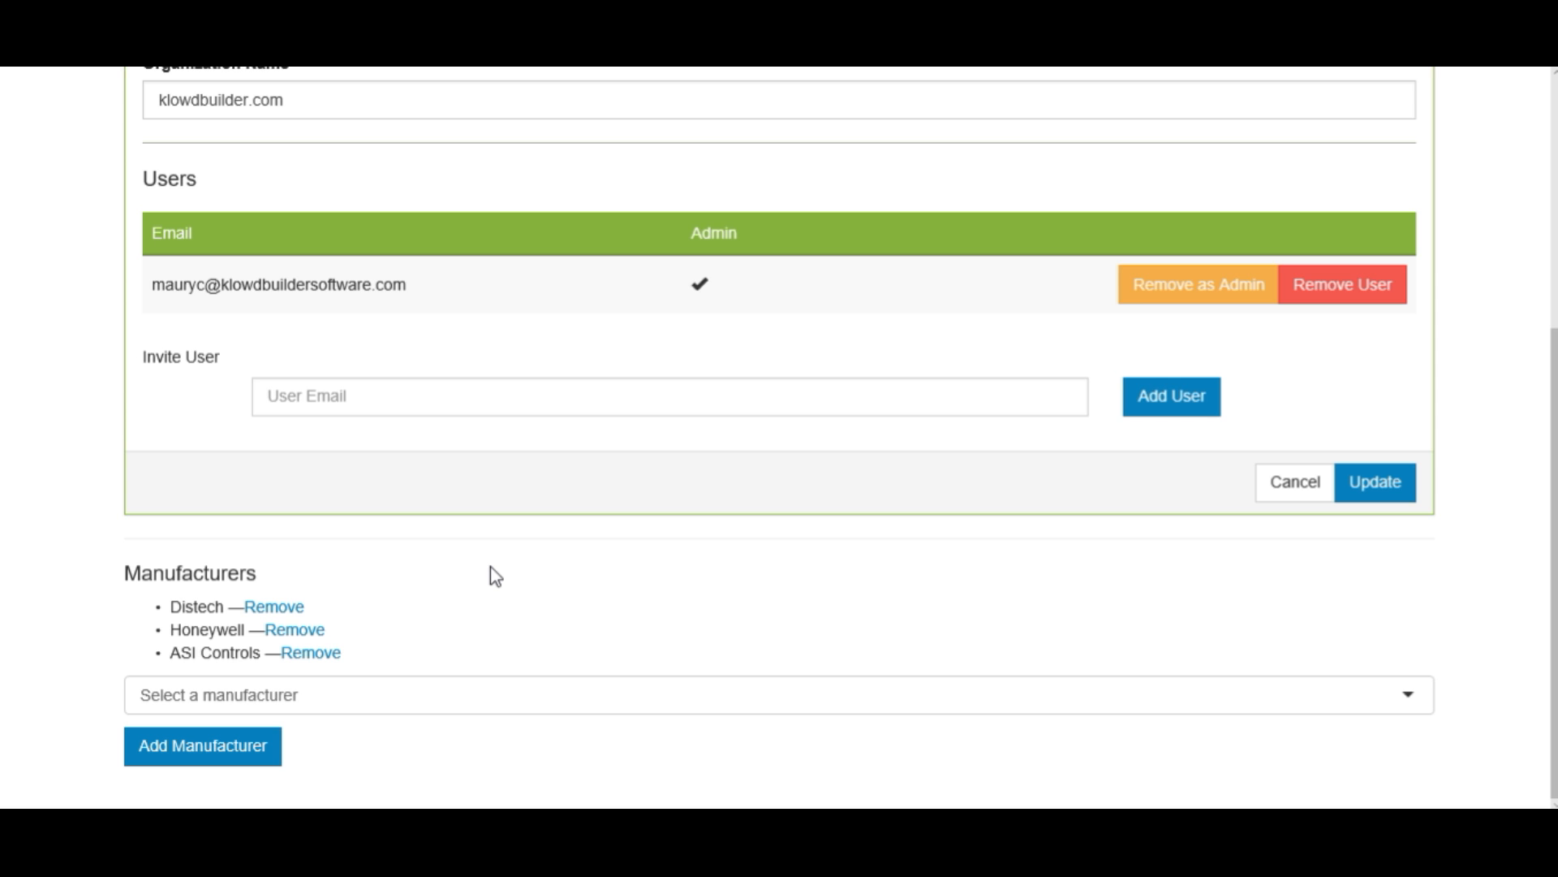
scroll(504, 574, "up", 5)
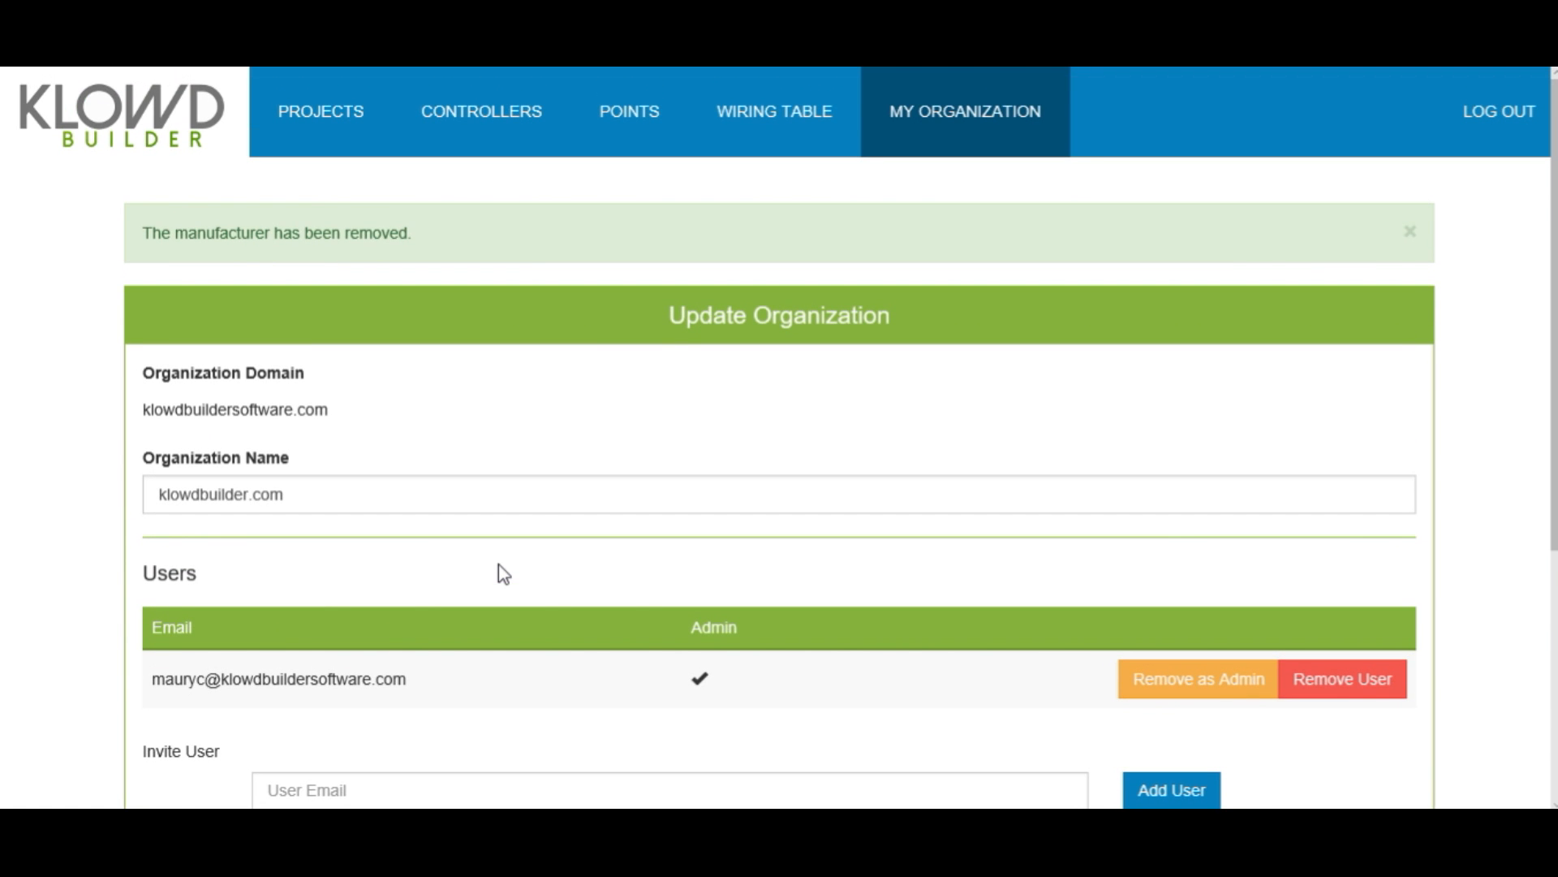
- Add and then delete an empty wire row in the wiring table, then view the point definitions
left_click(765, 126)
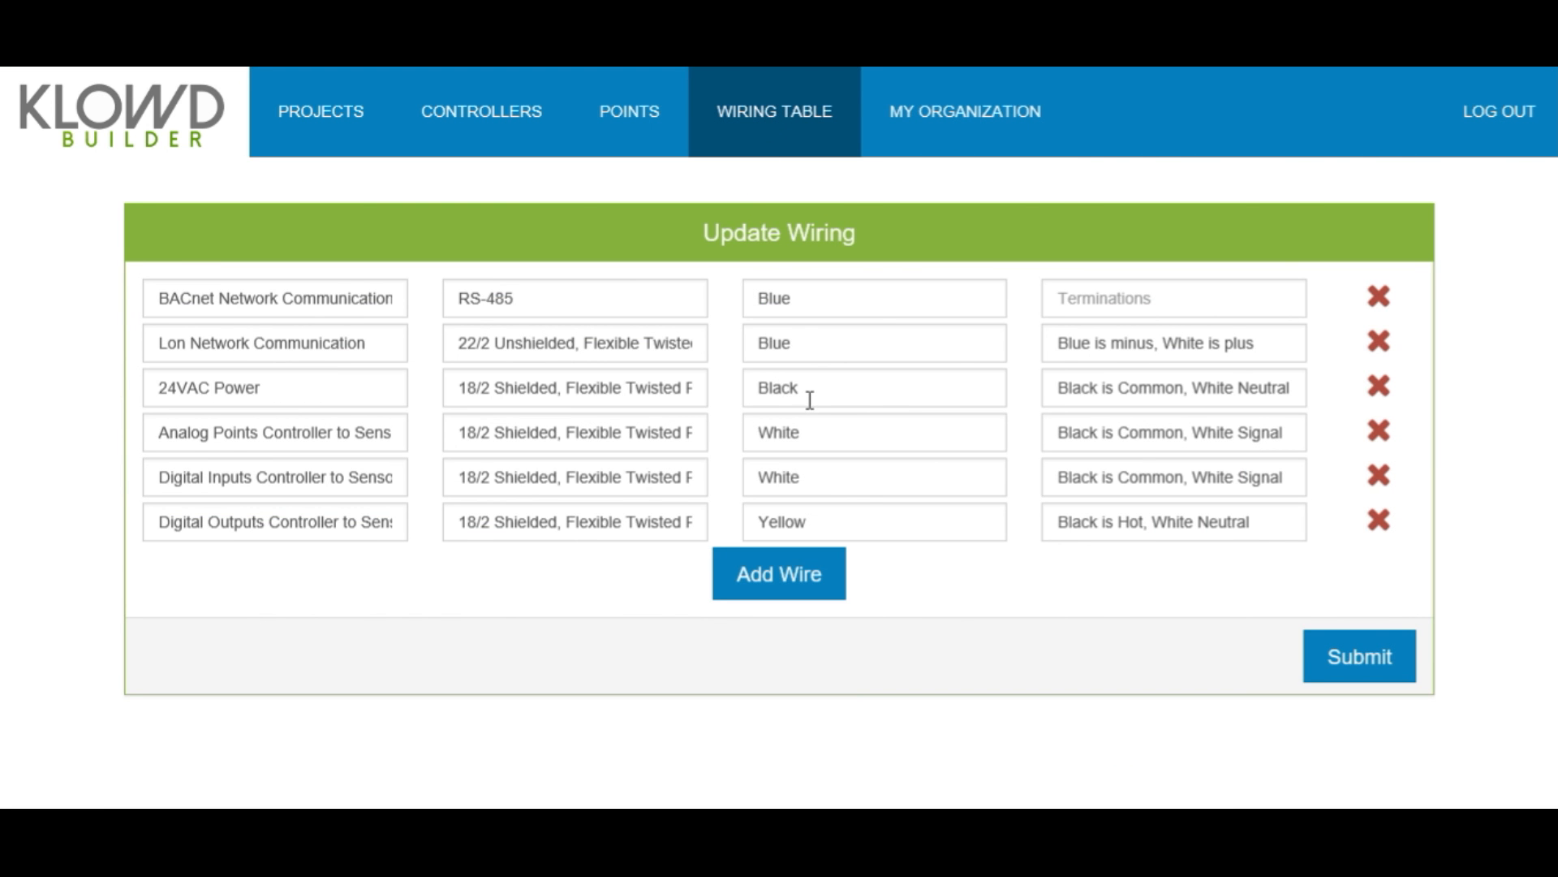
left_click(771, 568)
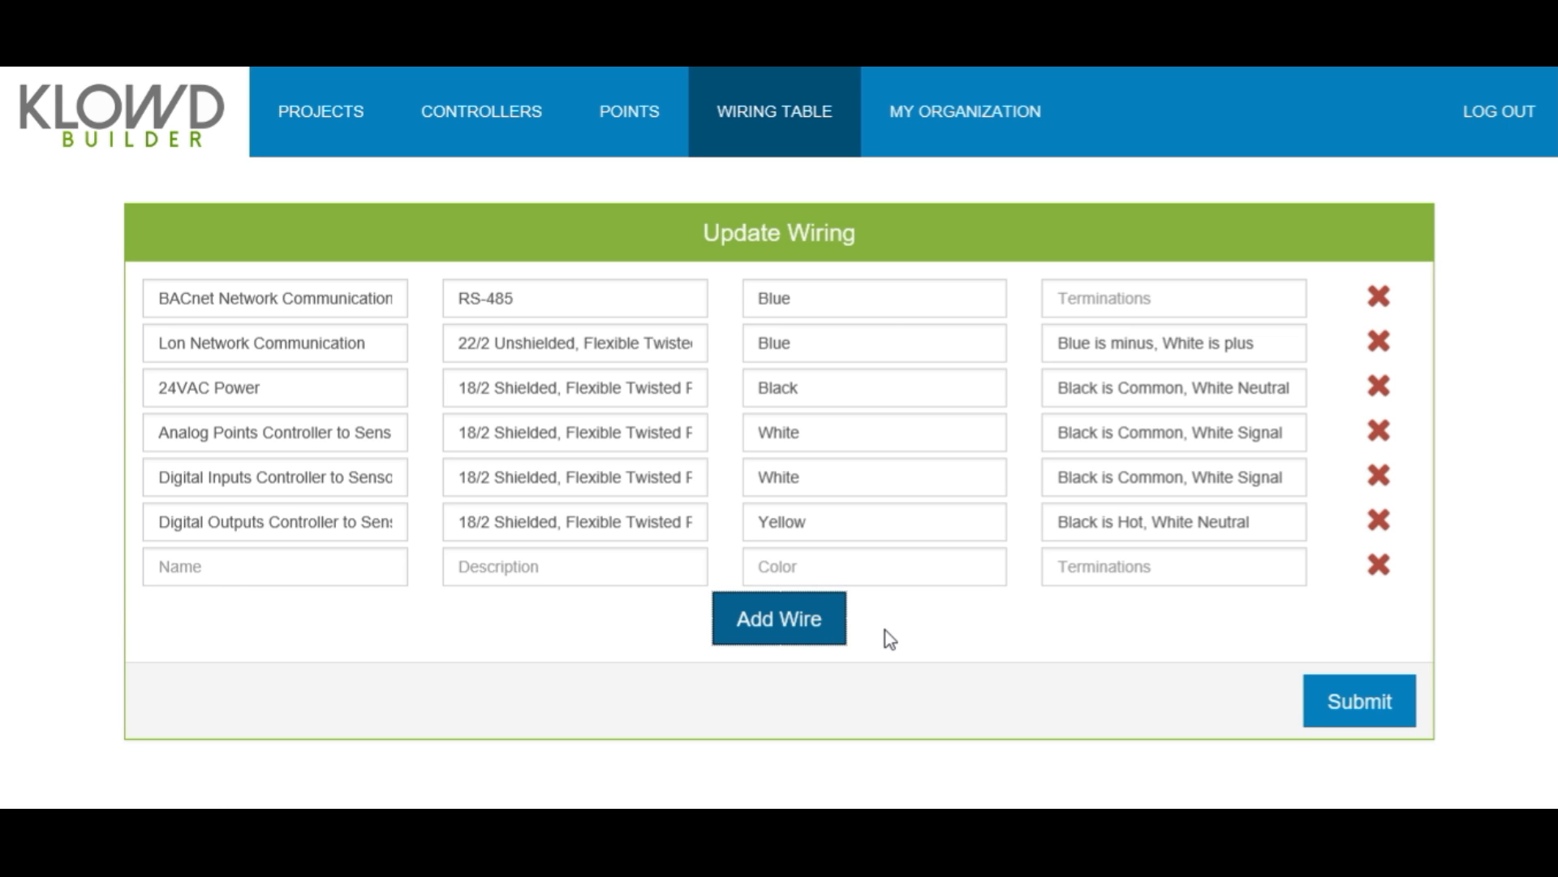
left_click(1379, 565)
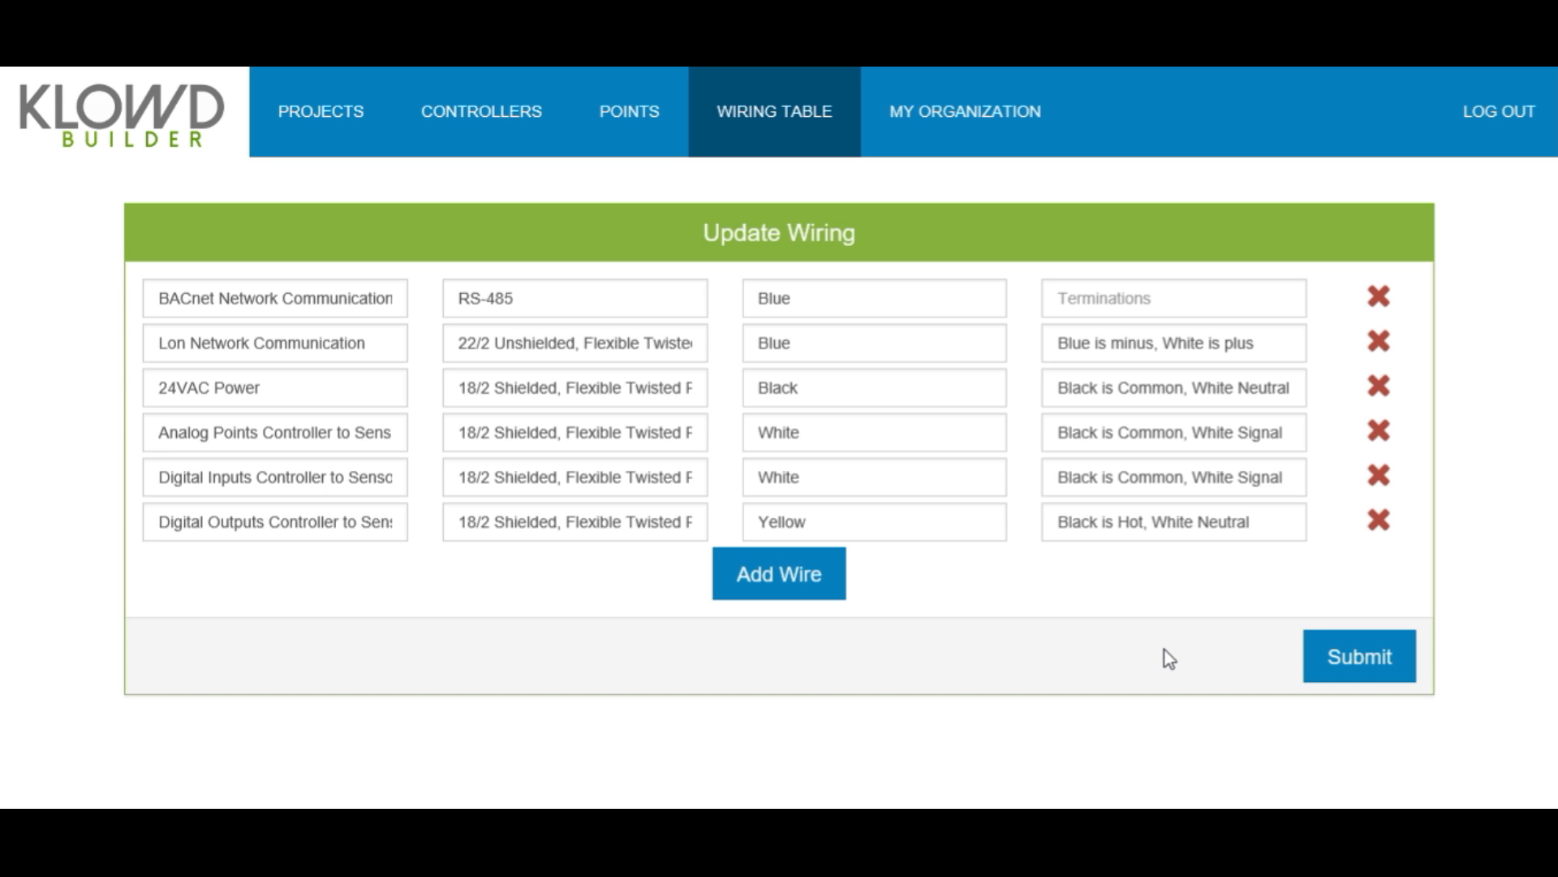
left_click(637, 118)
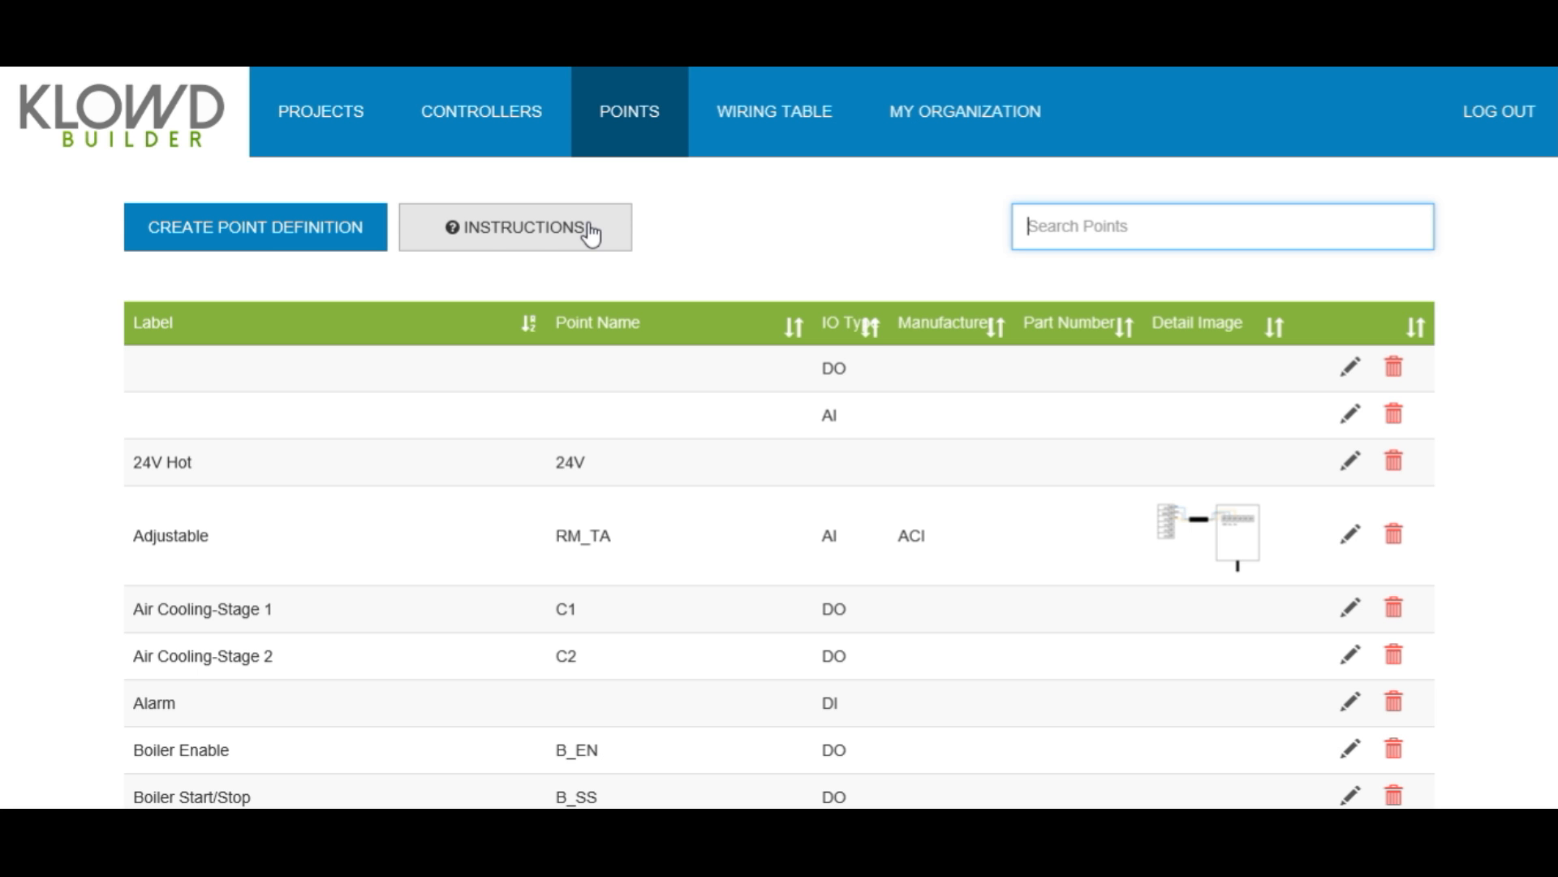
- Create a new point definition with the label Room Temperature
left_click(290, 233)
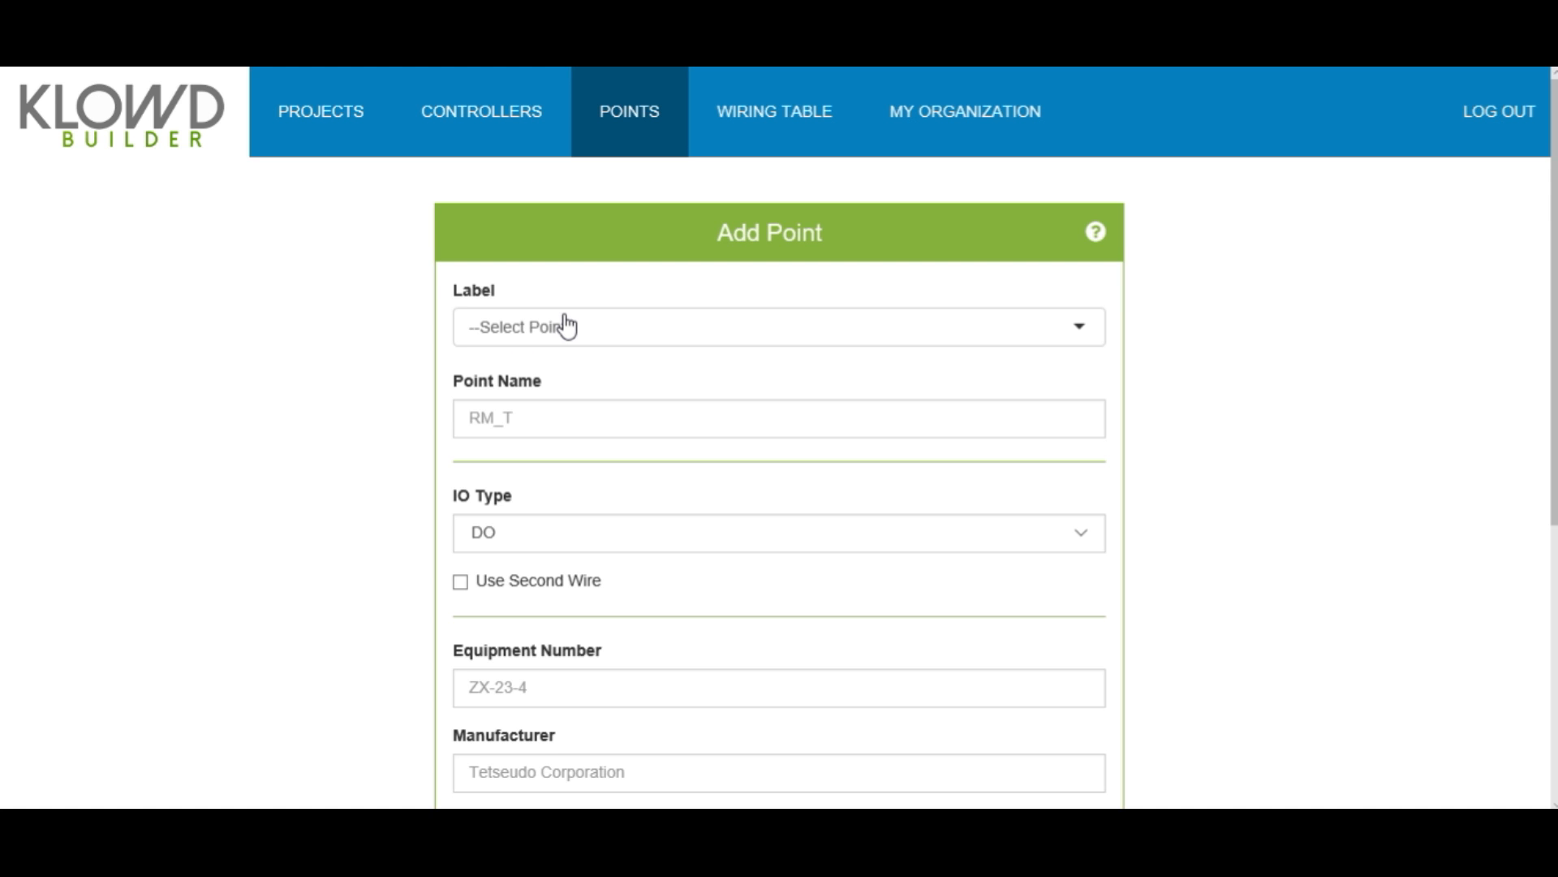
left_click(566, 315)
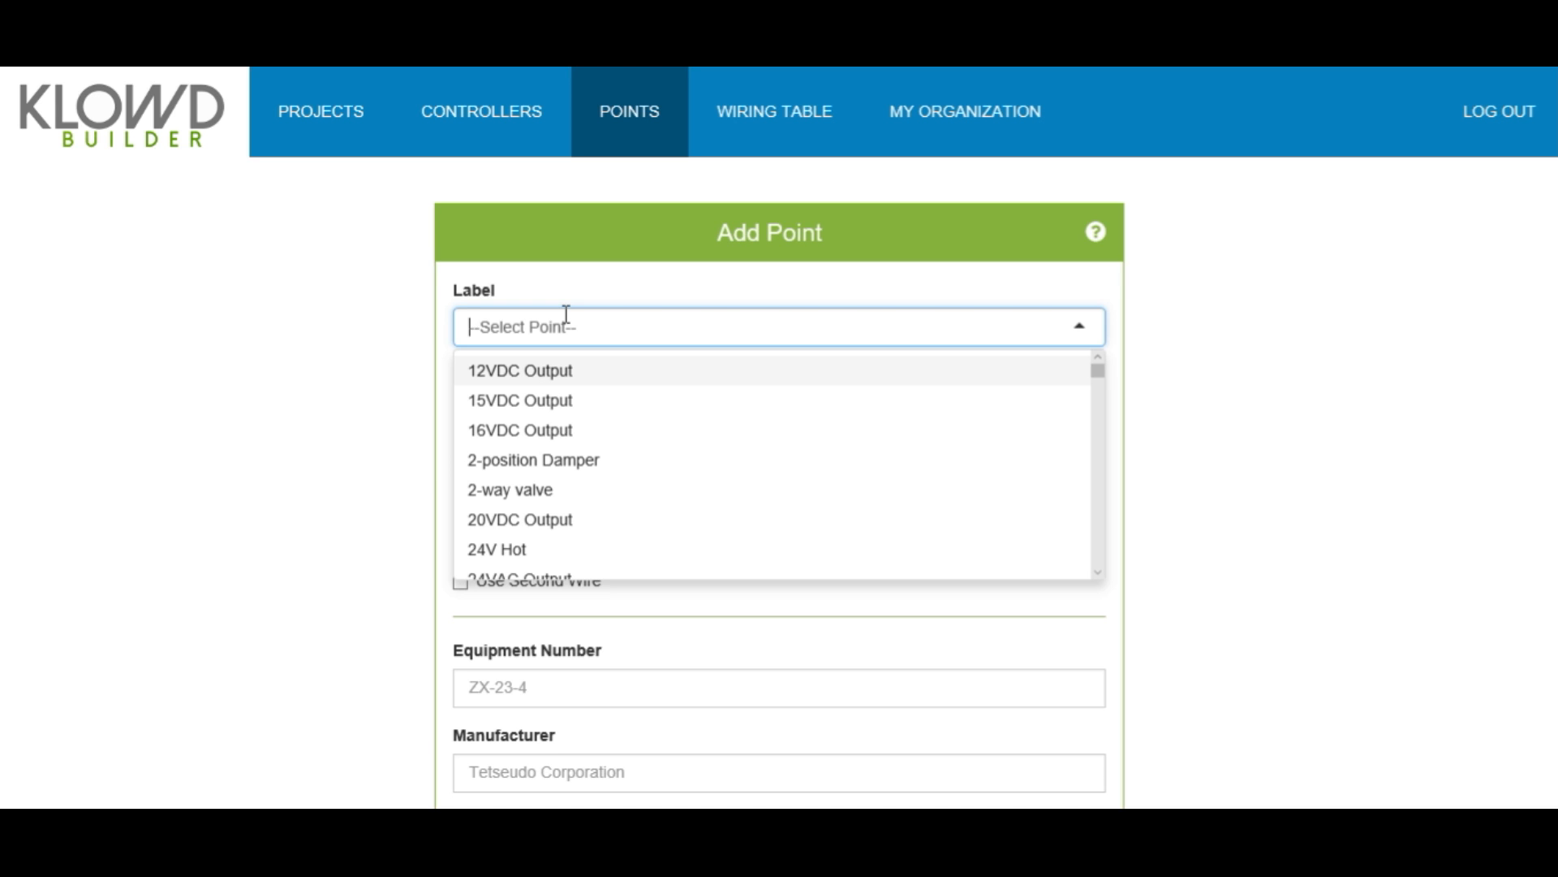
type("room")
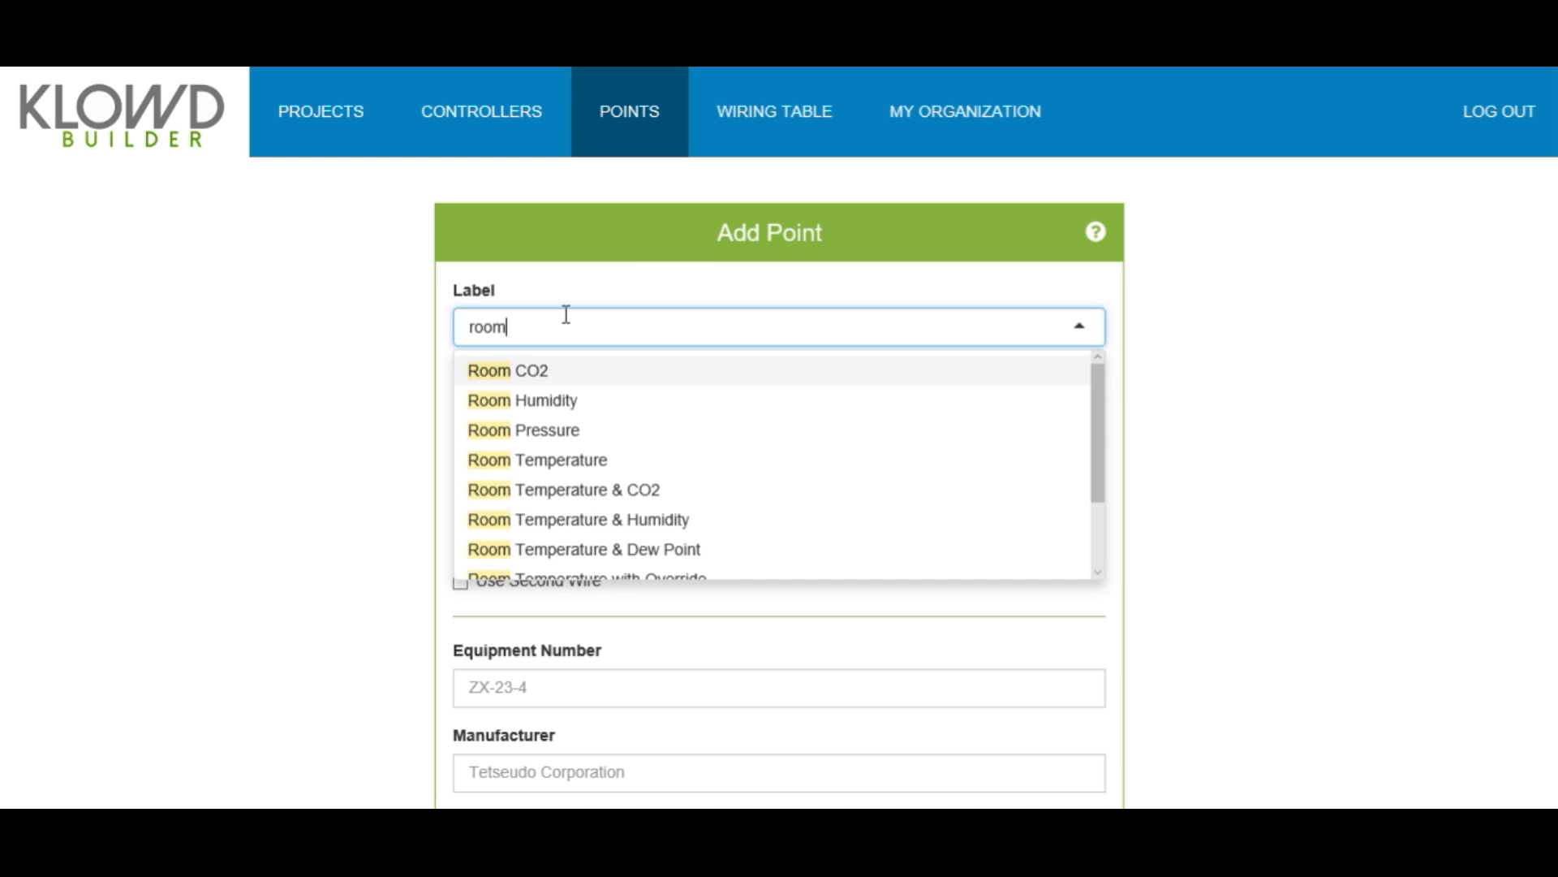
left_click(581, 460)
left_click(578, 423)
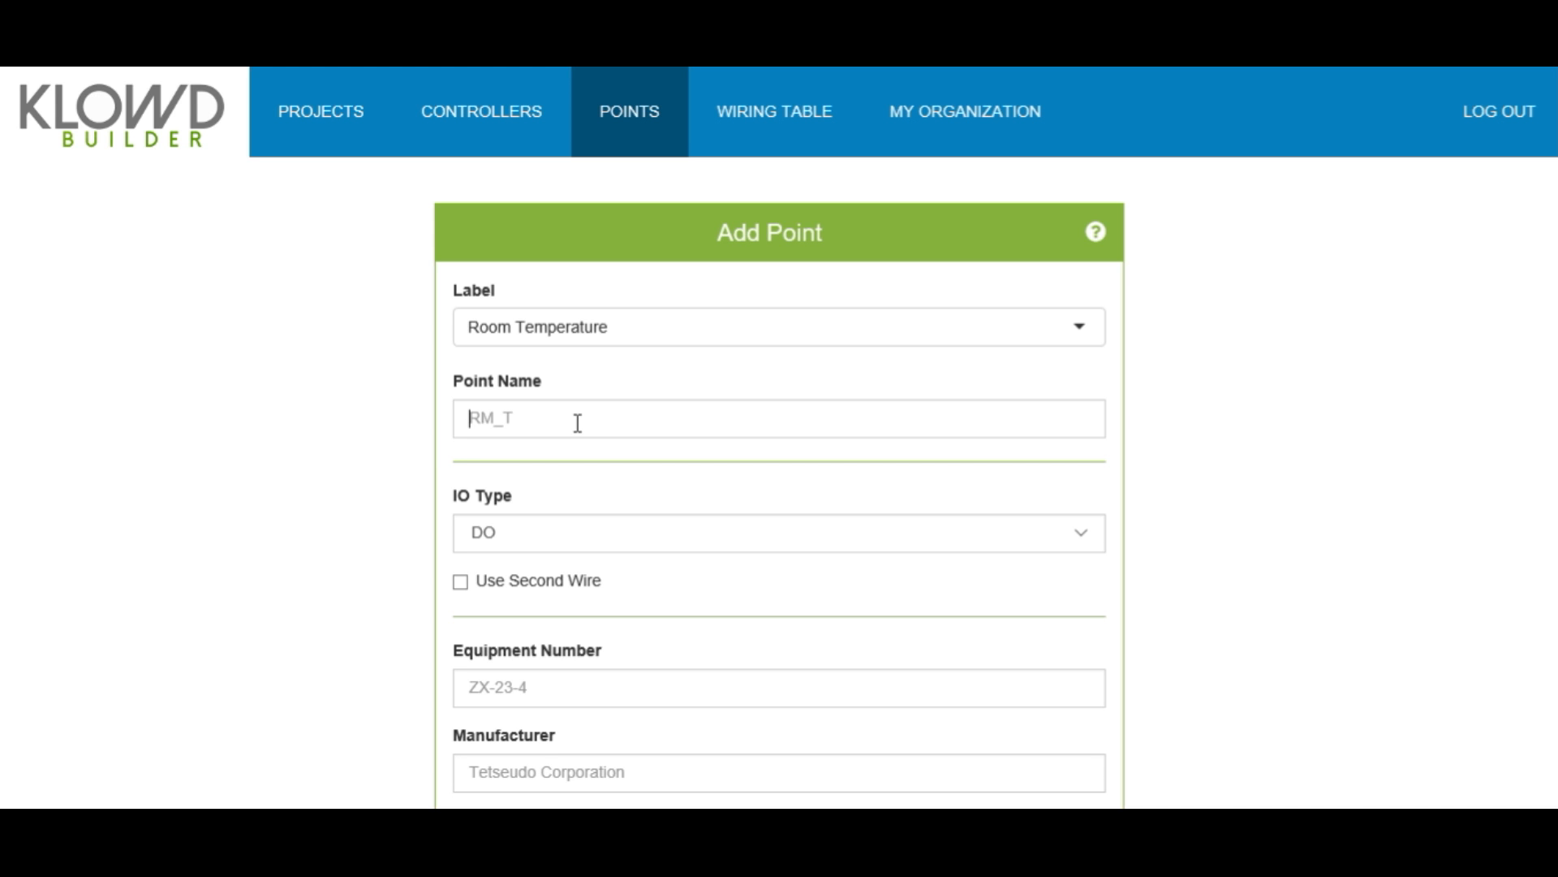
- Name the point RM_T and set its IO type to AI
type("RM_T")
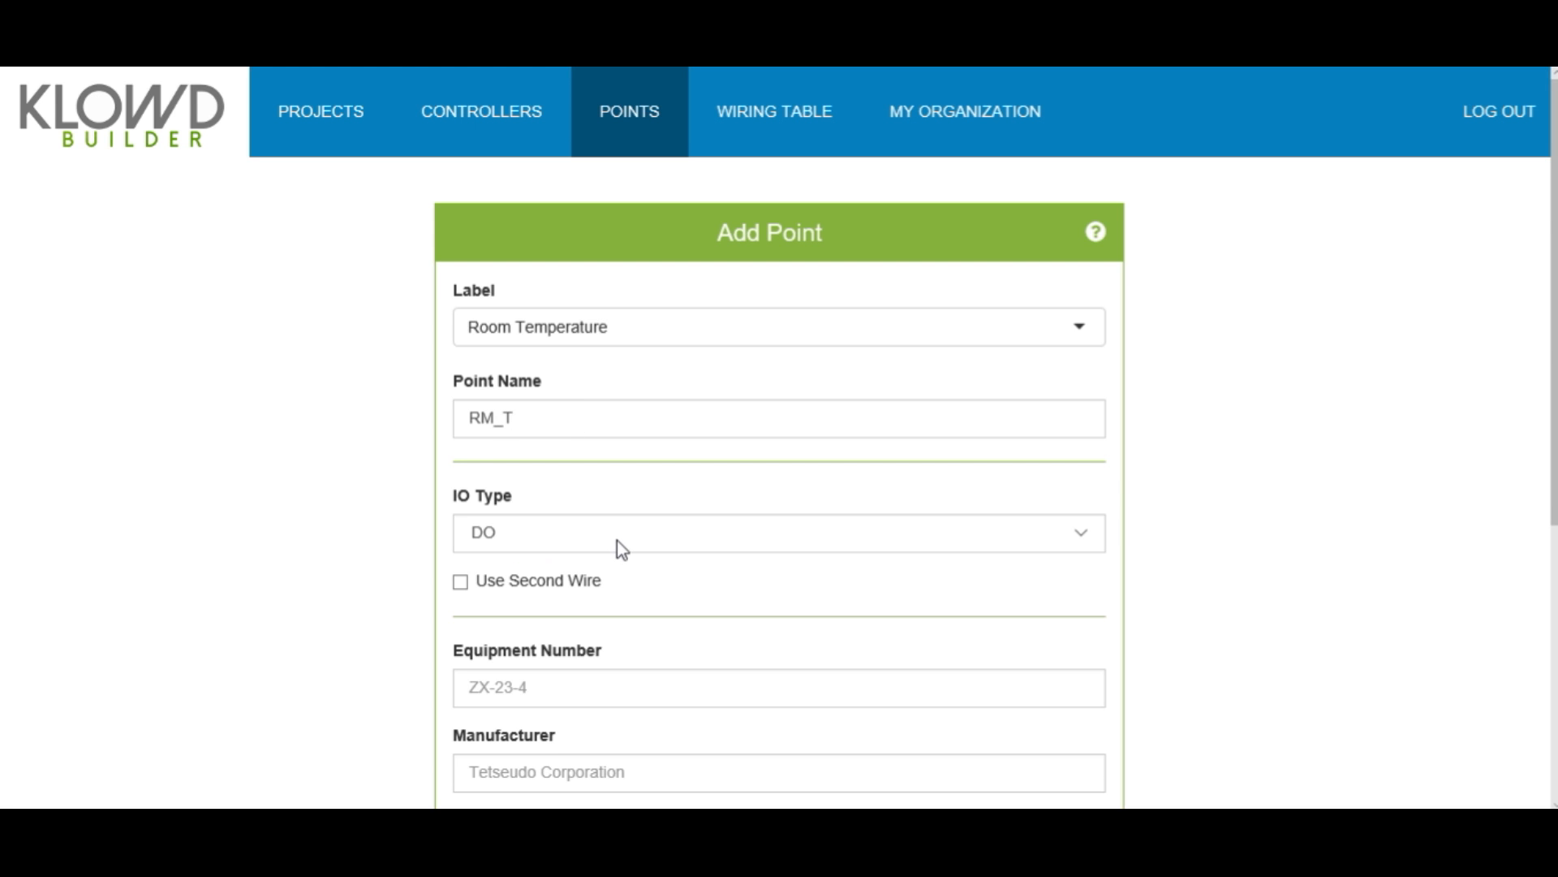
left_click(617, 539)
left_click(581, 421)
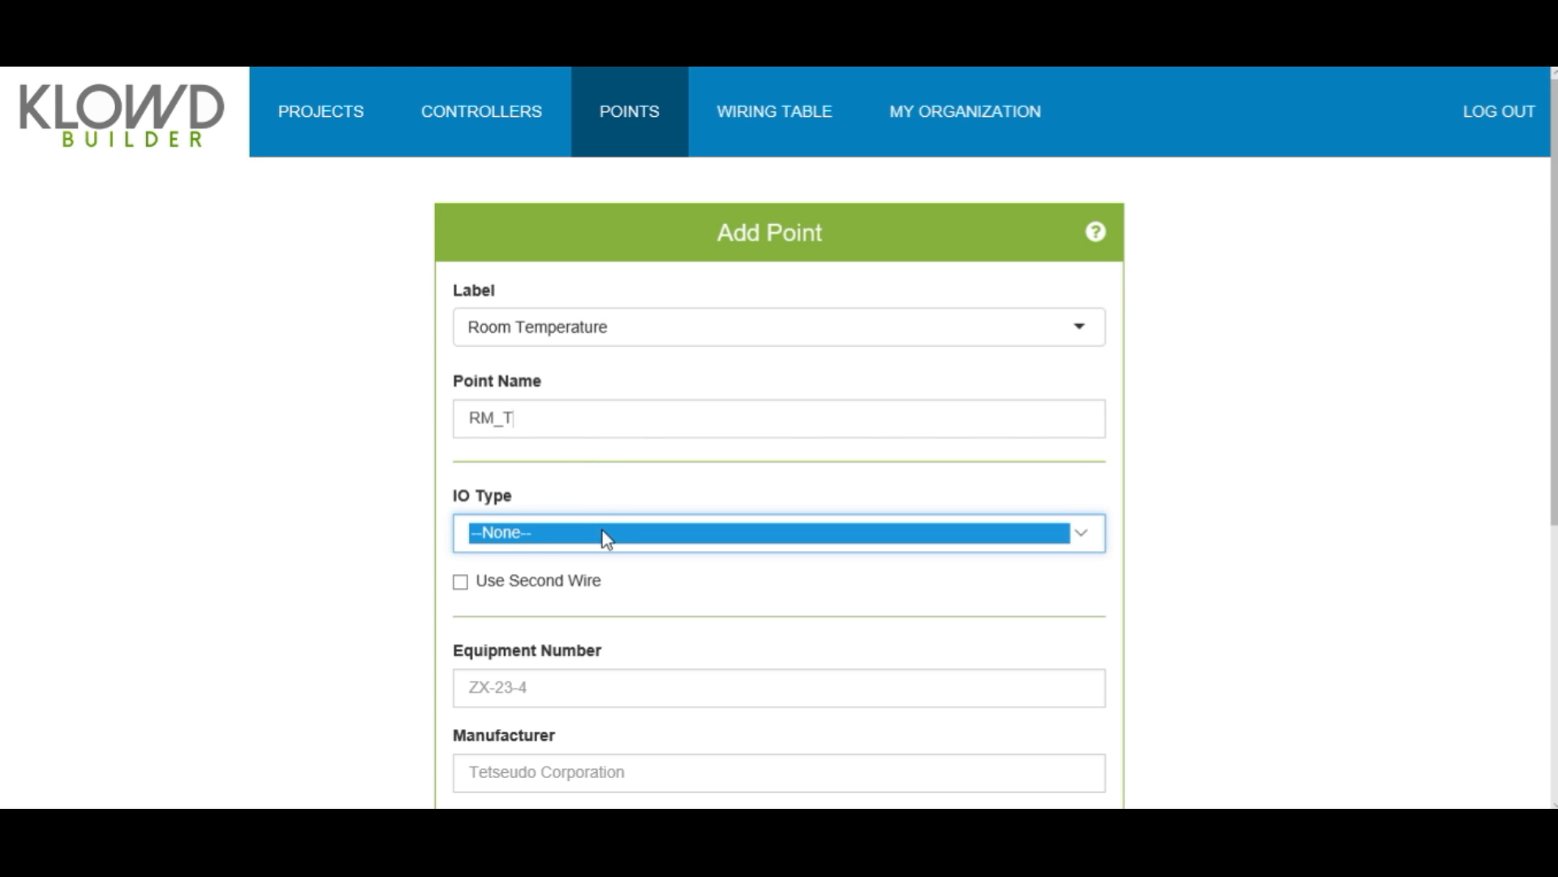
left_click(607, 539)
left_click(594, 557)
- Move through the equipment number, manufacturer and part number fields down to Add Part
left_click(513, 687)
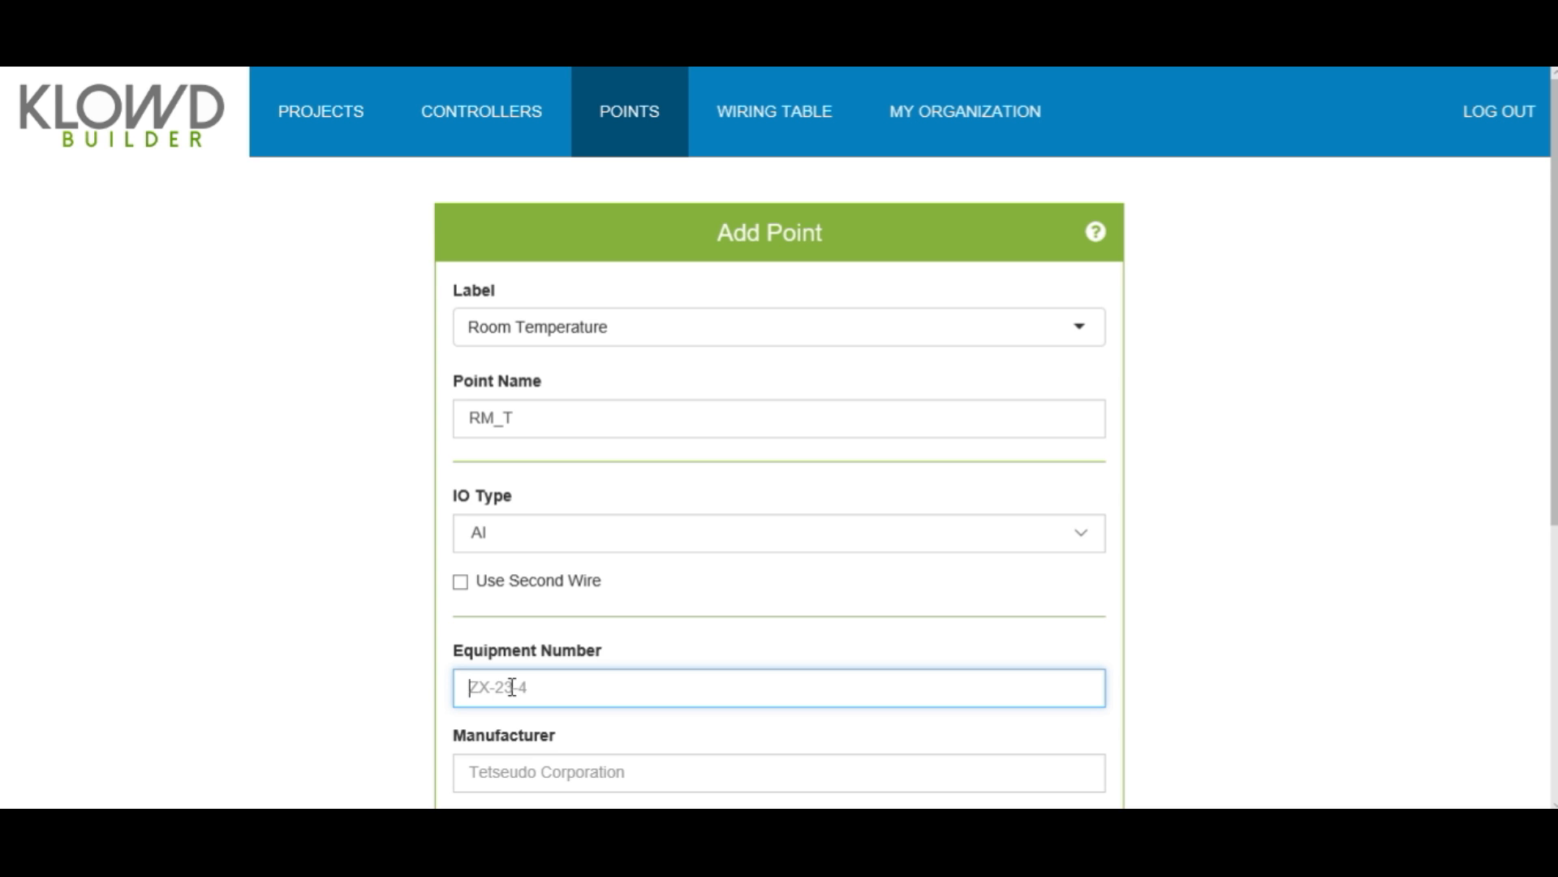
scroll(513, 687, "down", 2)
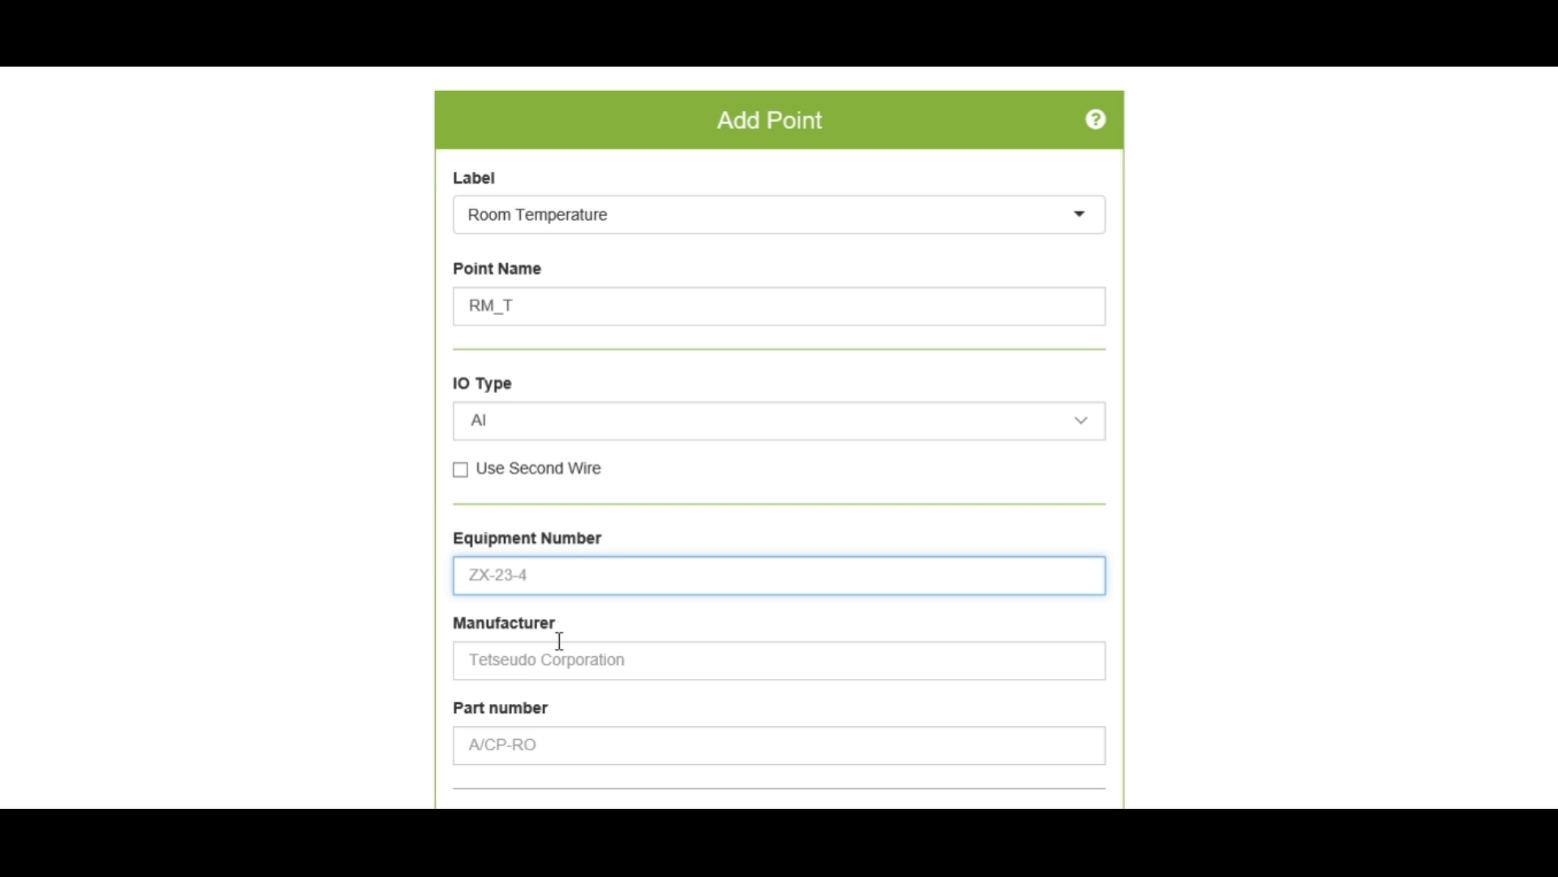
left_click(601, 654)
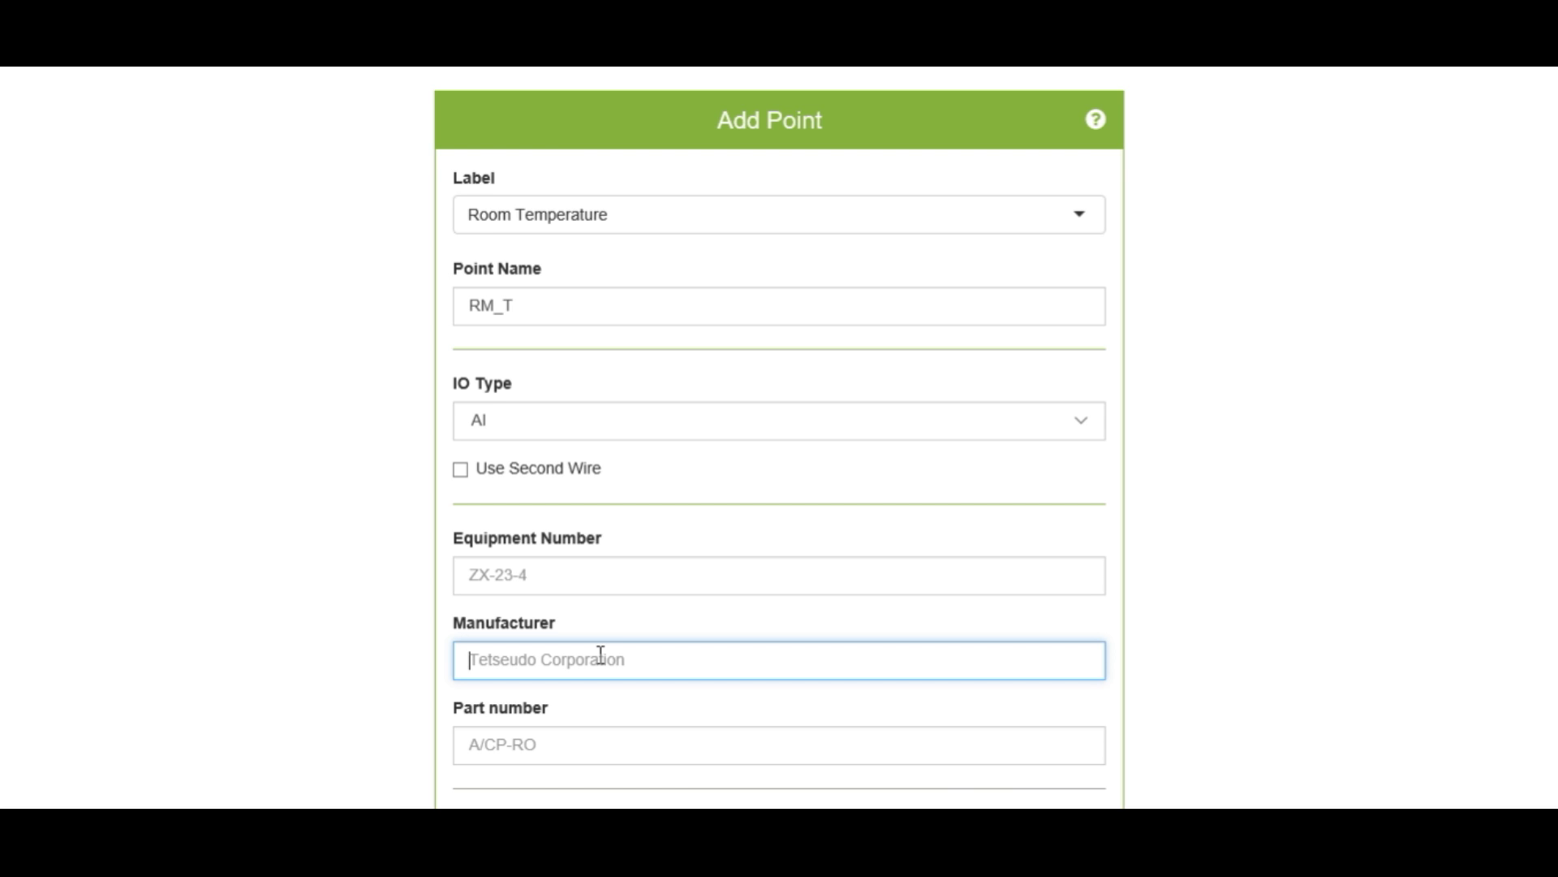
scroll(601, 654, "down", 3)
left_click(614, 519)
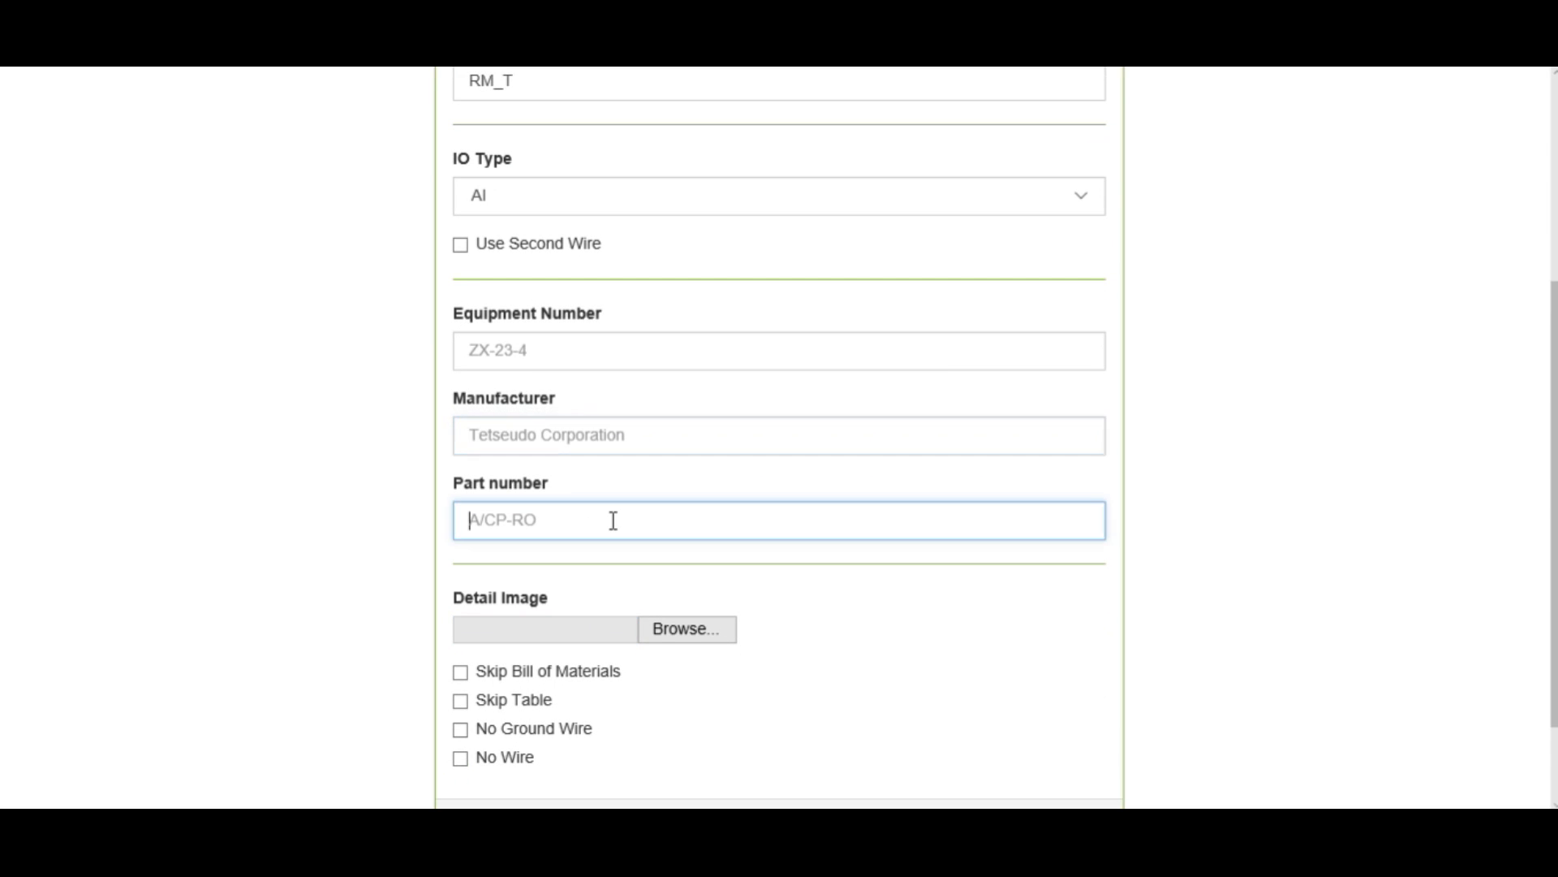
scroll(614, 520, "down", 2)
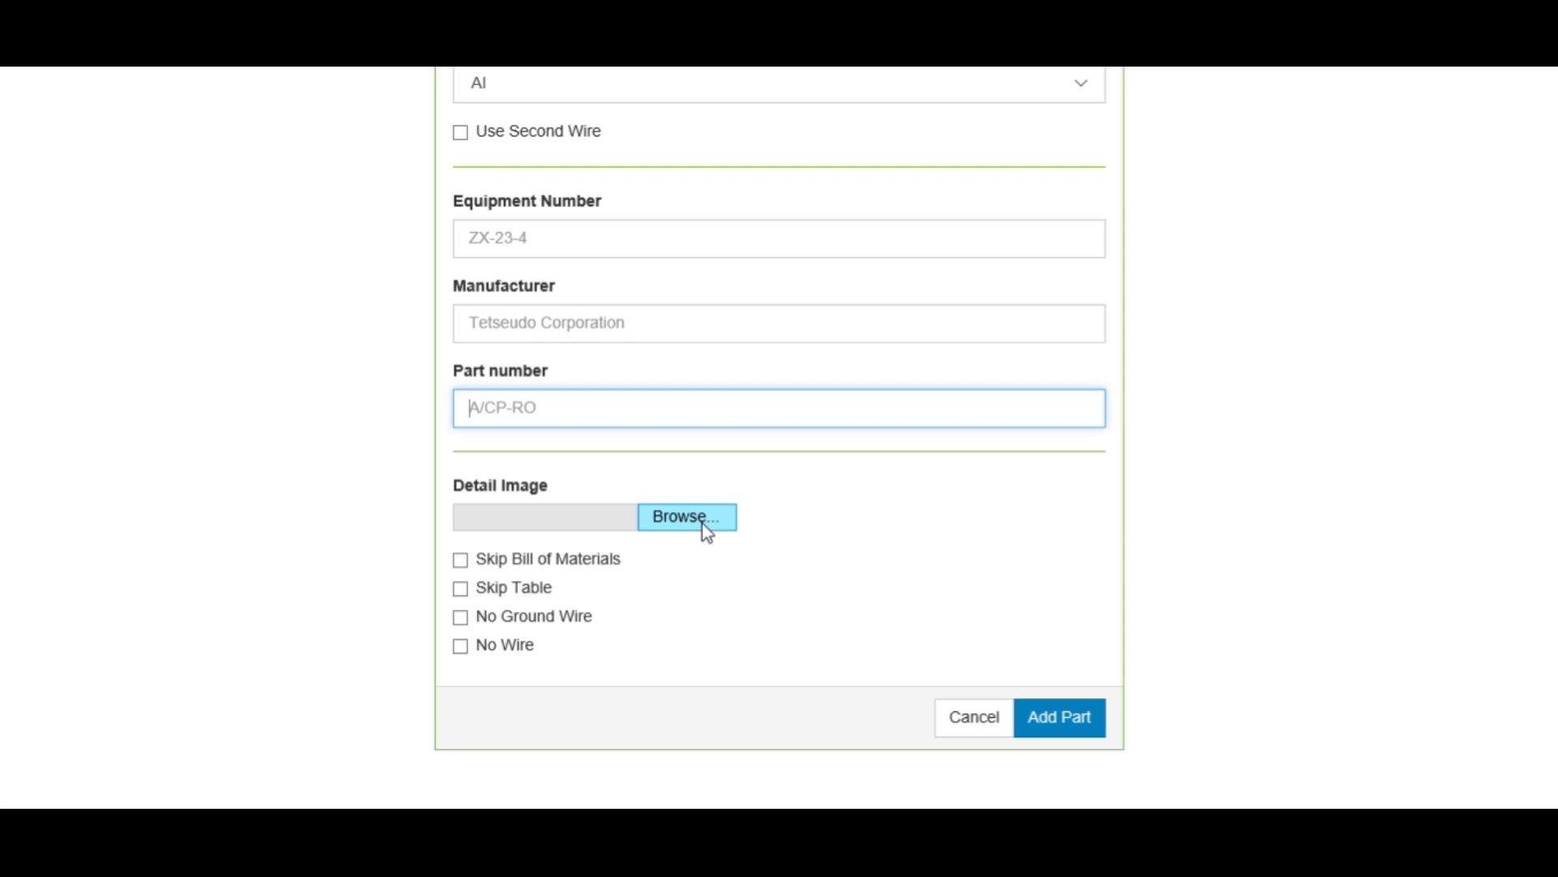
scroll(703, 526, "down", 1)
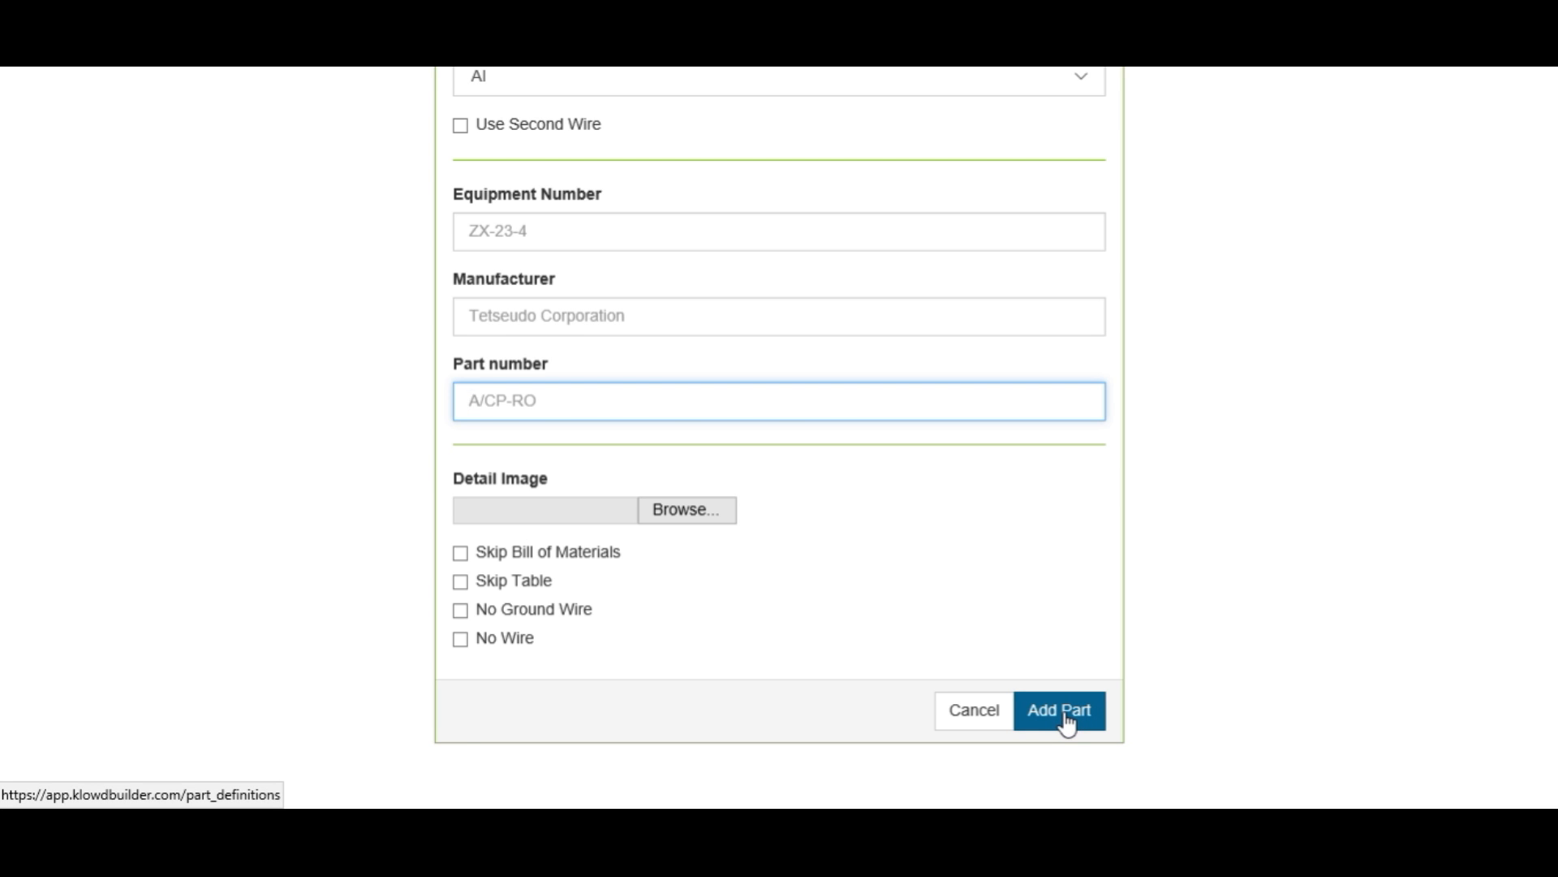
scroll(1186, 115, "up", 5)
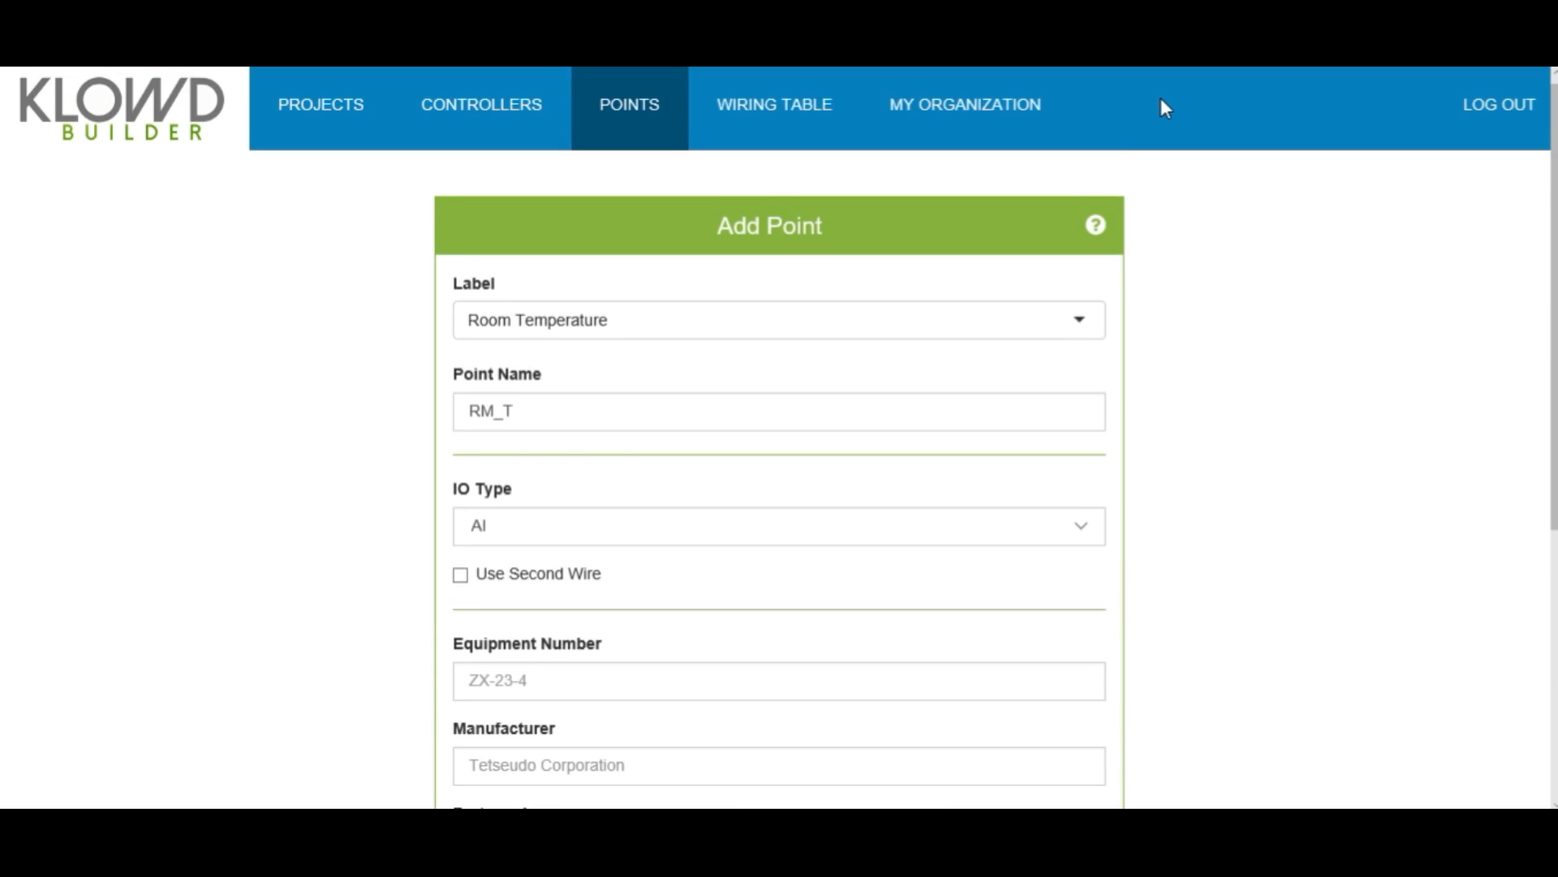
- Go to the controller layouts list and start a new controller layout
left_click(508, 114)
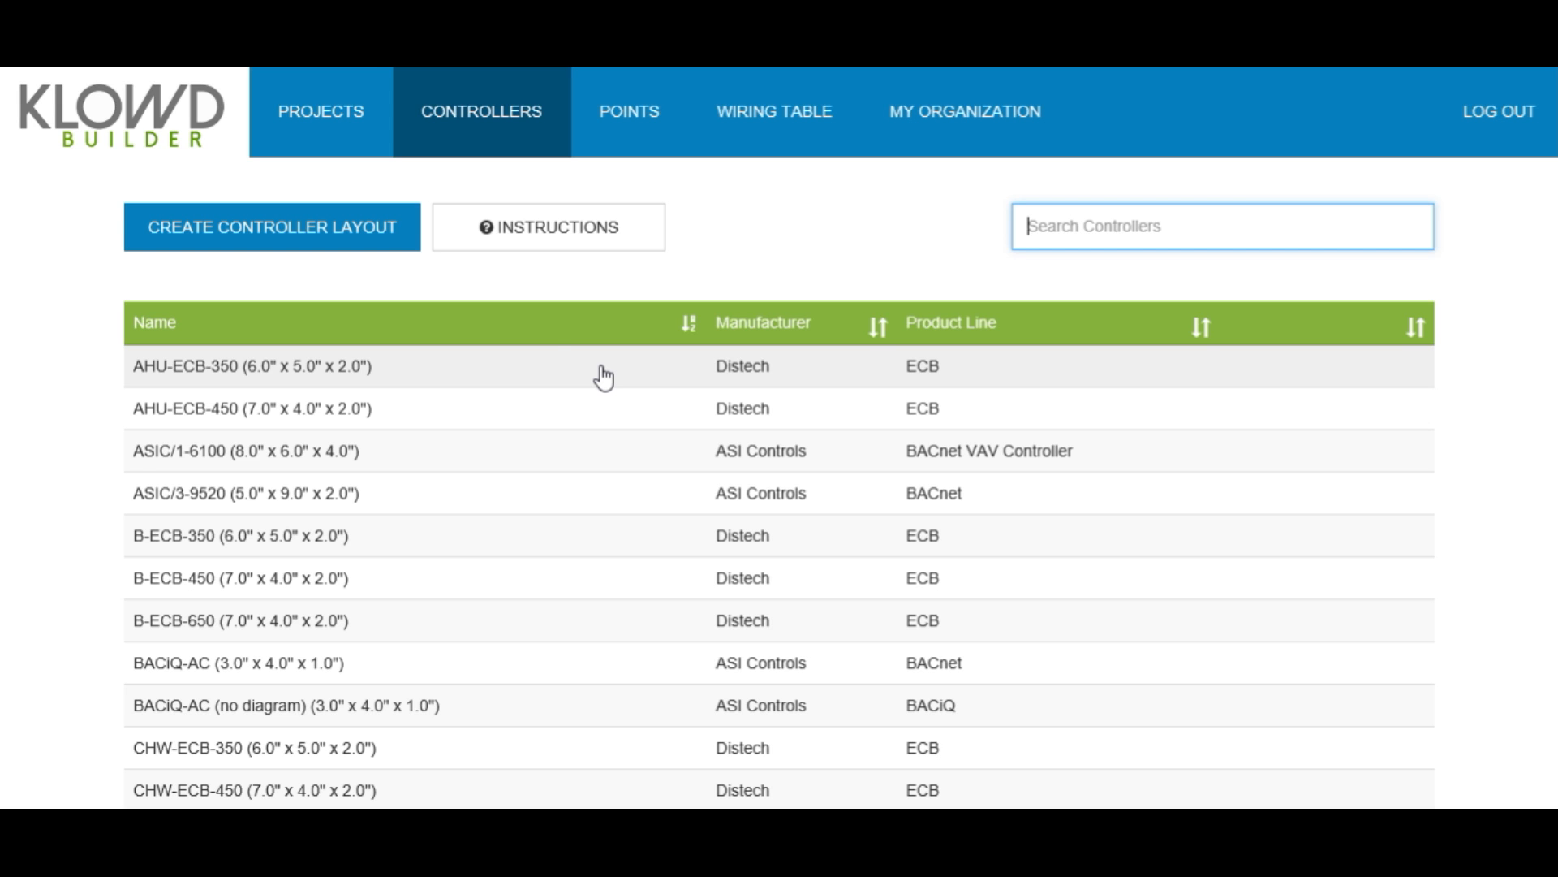
left_click(282, 251)
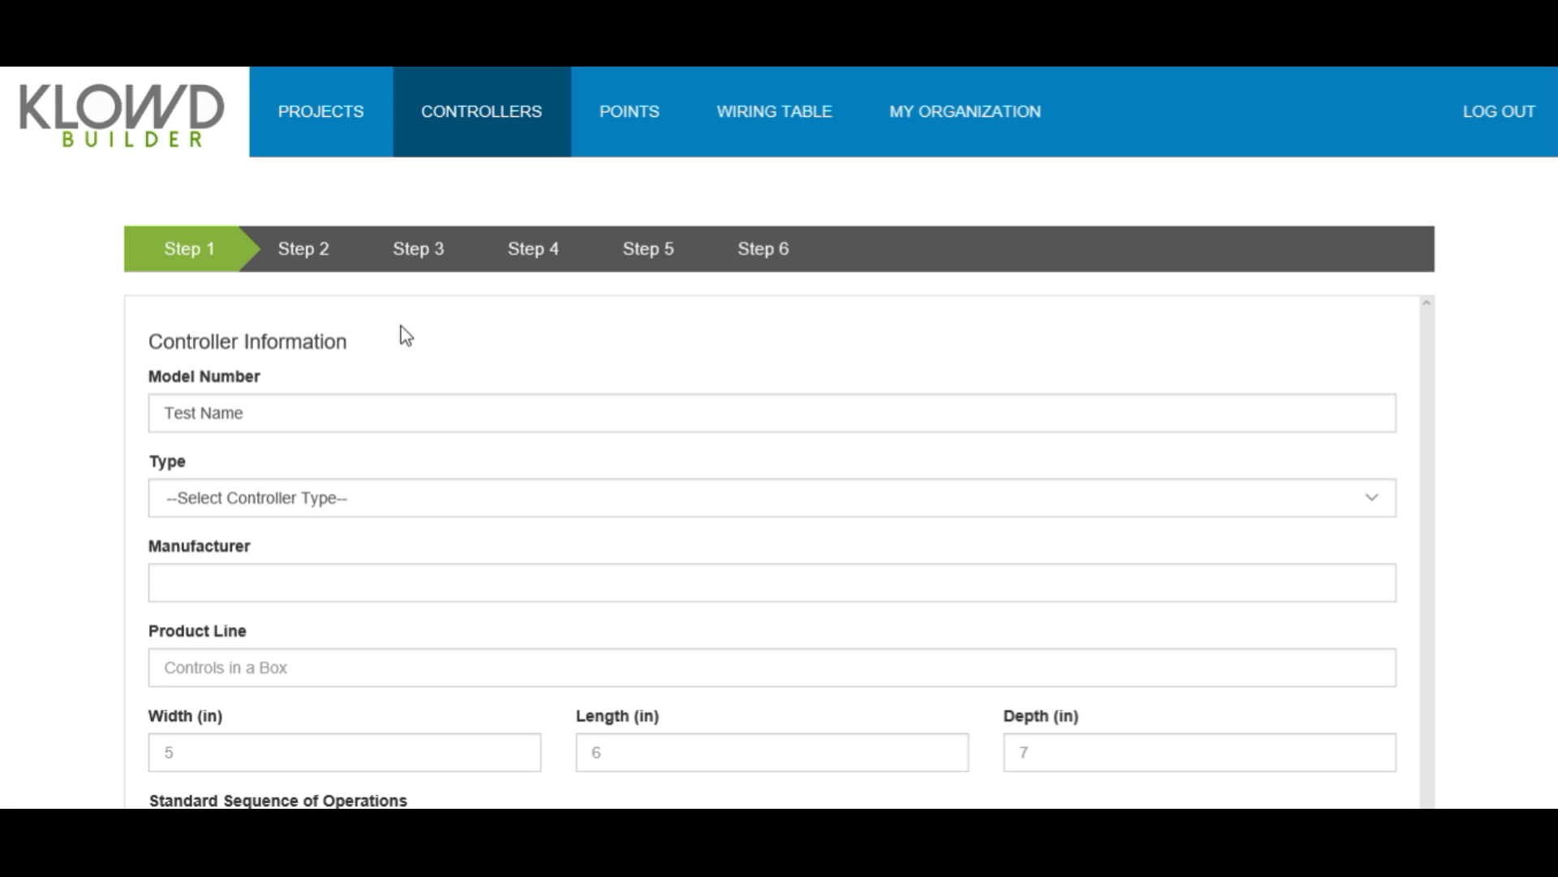
- Set the controller type to IO Module (no diagram) and continue past Step 1
left_click(352, 500)
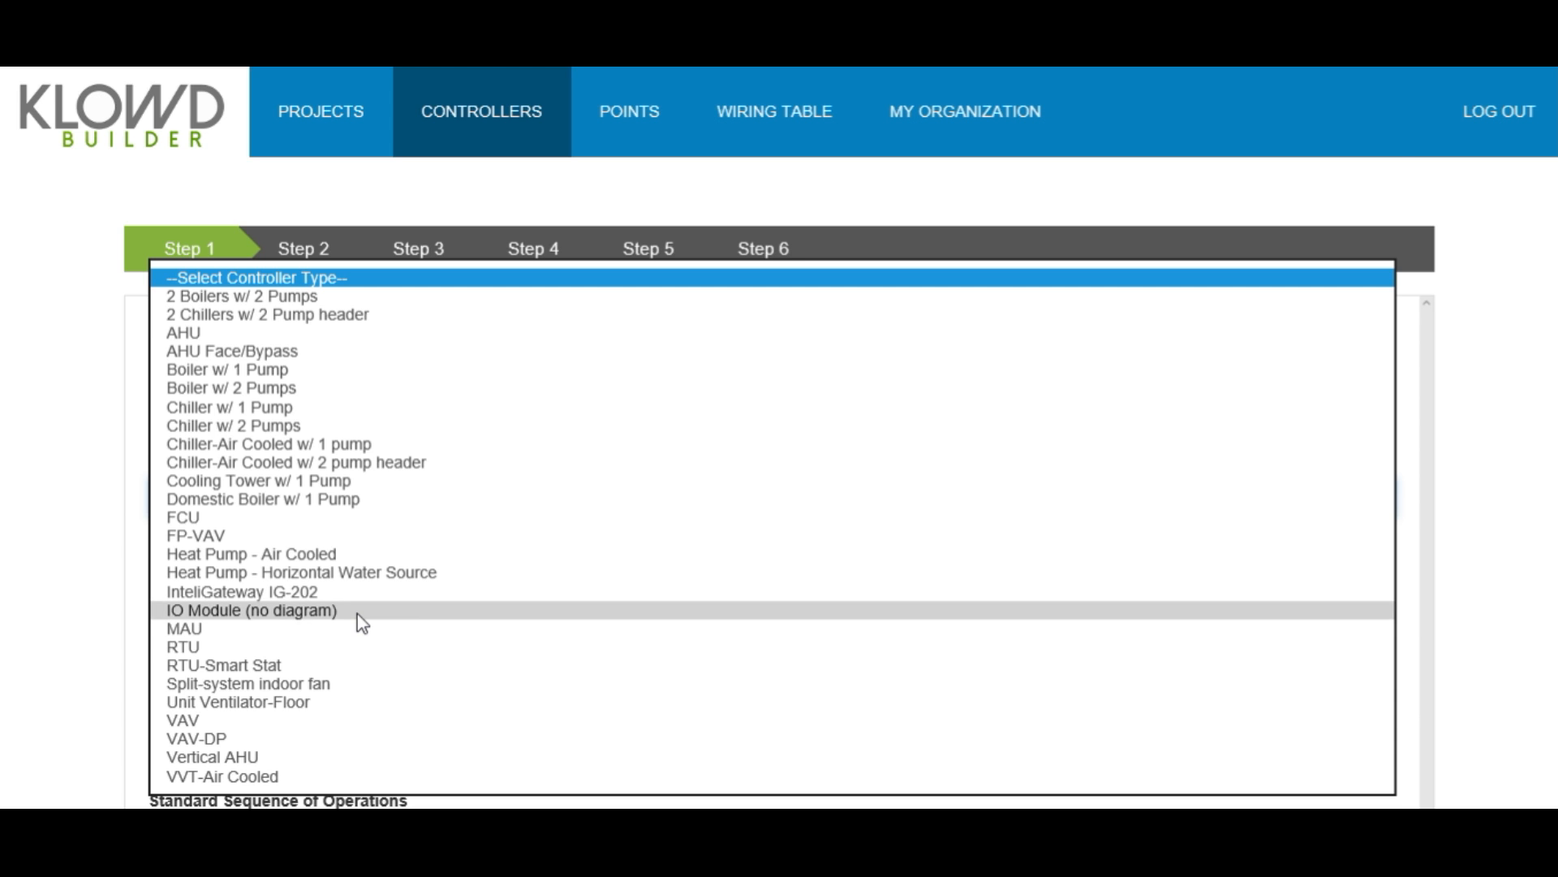
left_click(358, 613)
scroll(364, 613, "down", 4)
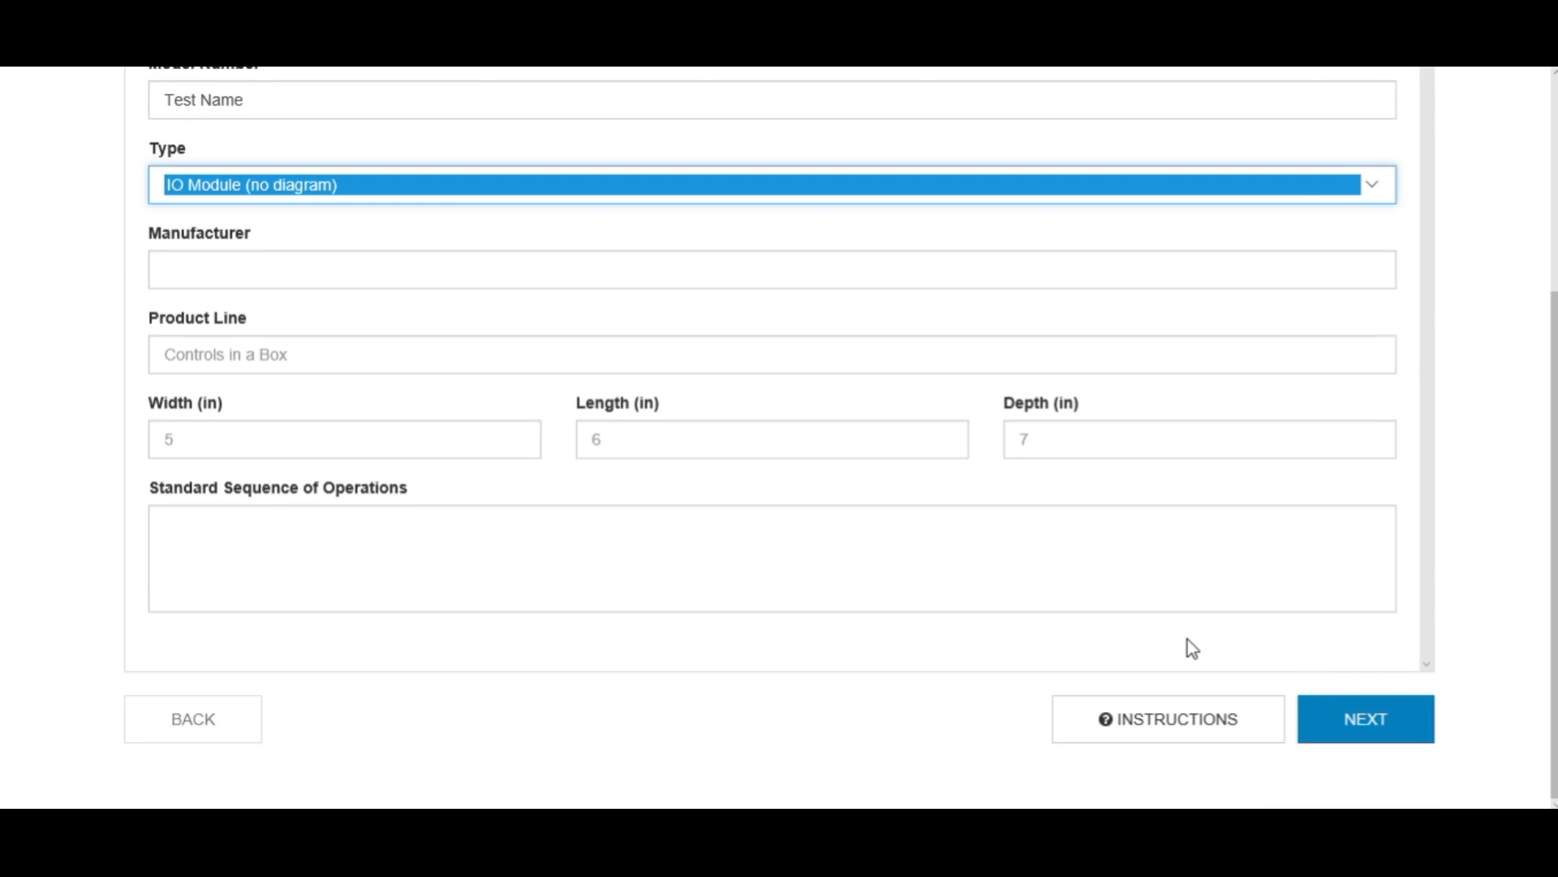
left_click(1341, 742)
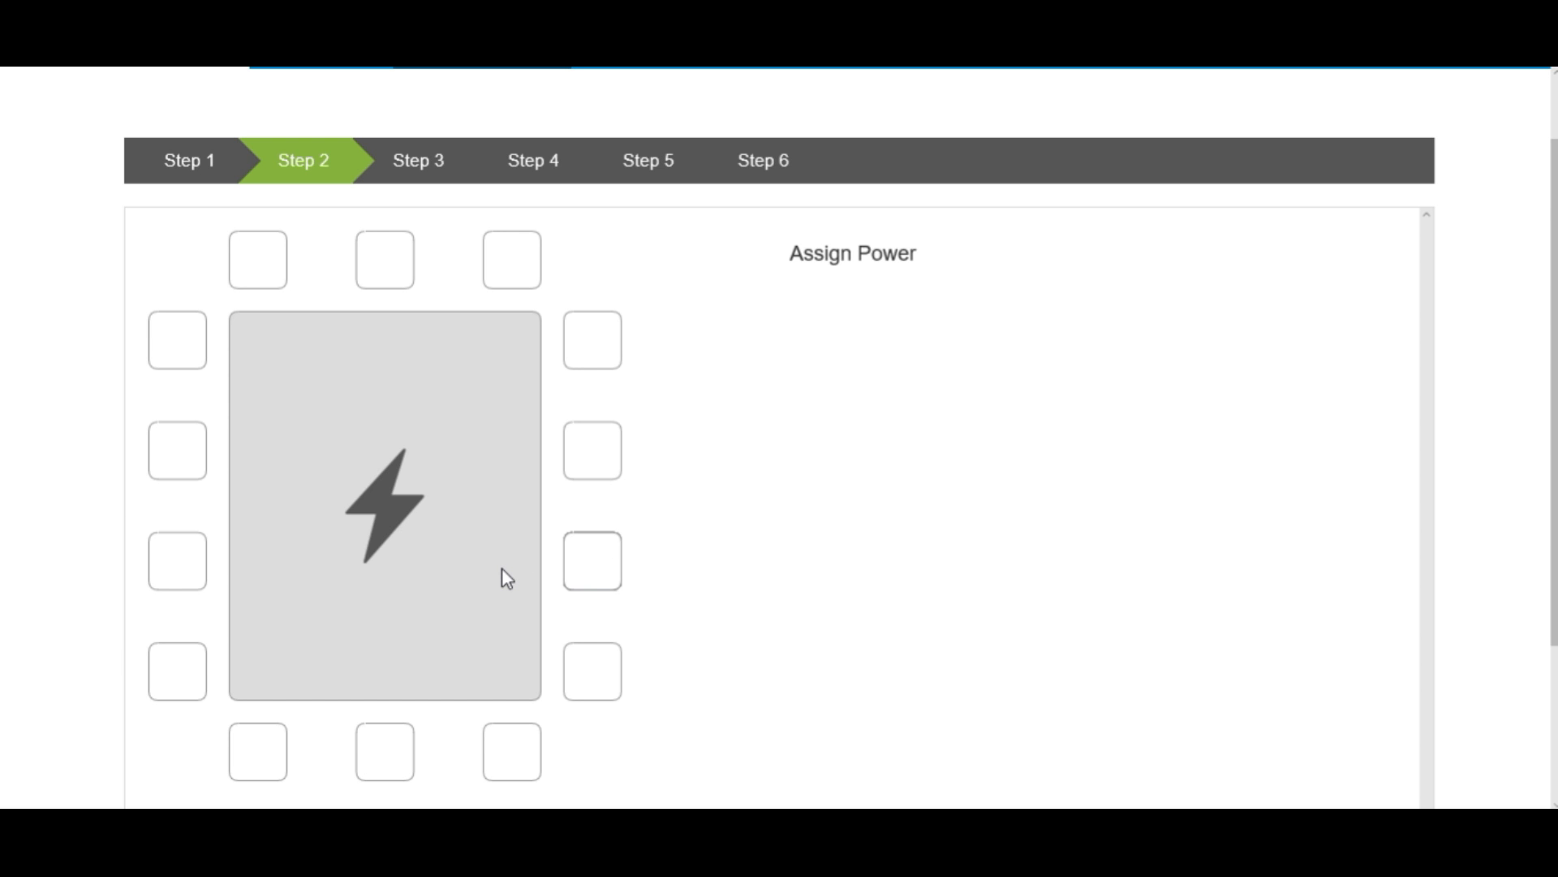
- Assign power, Three Wire Communication and differential pressure to the controller's terminals
left_click(600, 683)
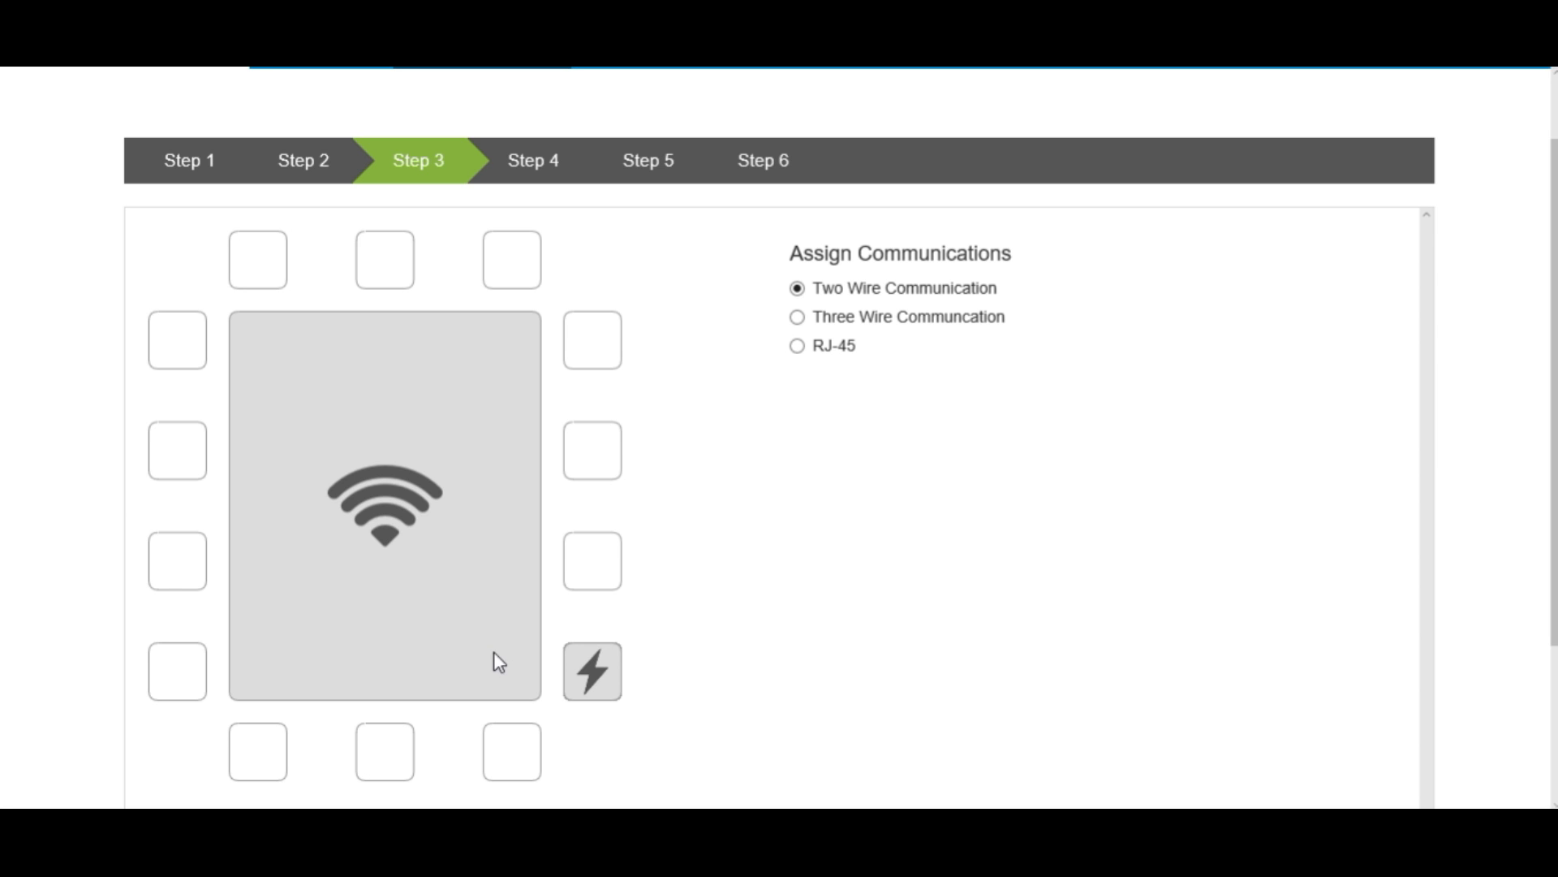
left_click(190, 584)
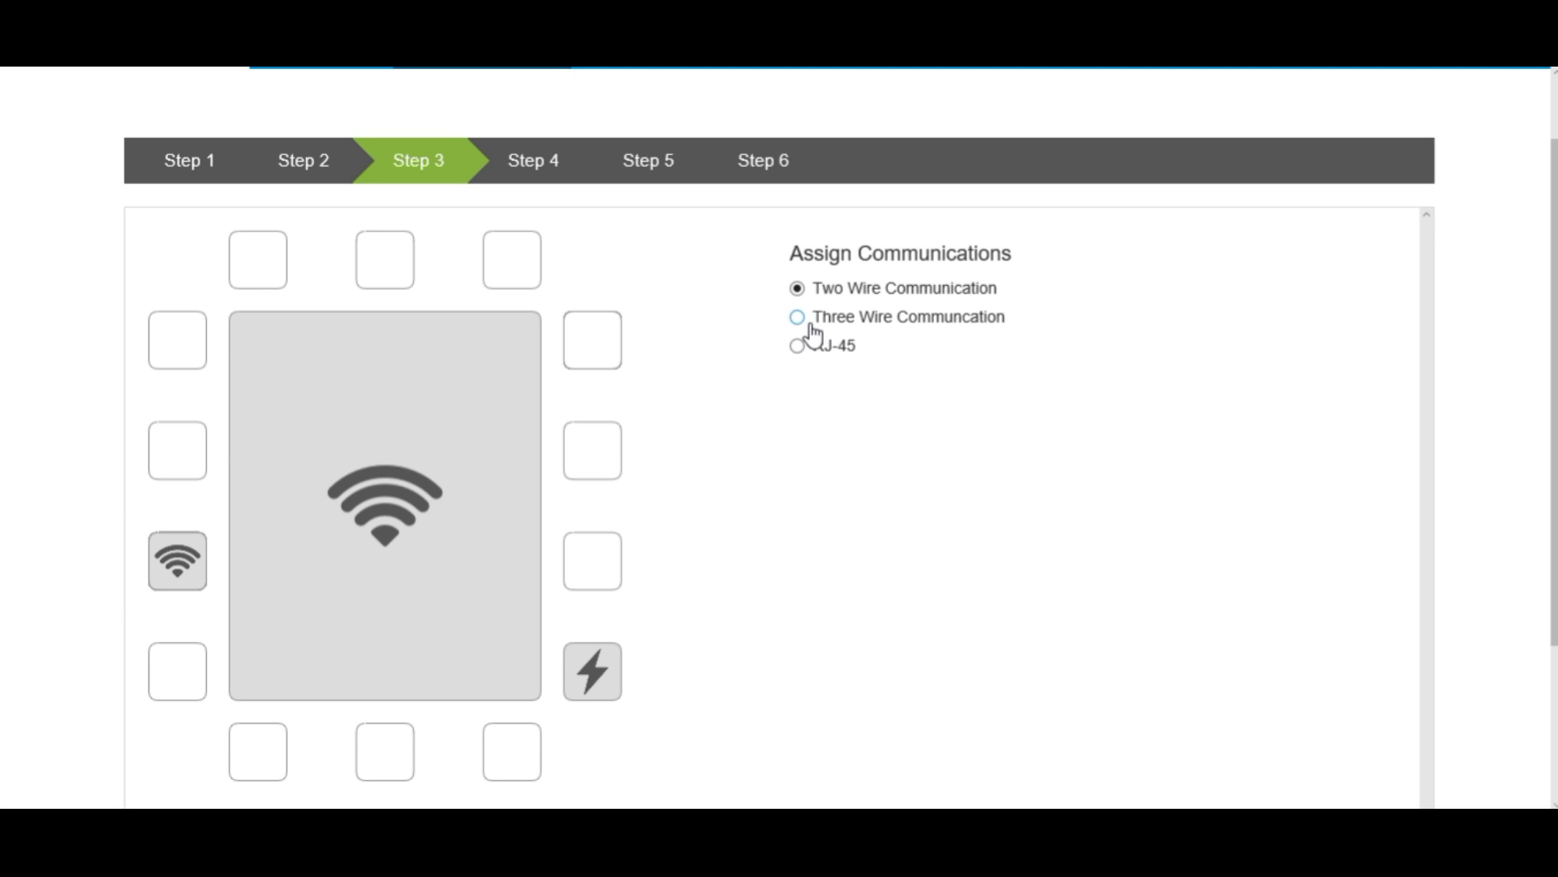
left_click(797, 317)
scroll(914, 478, "down", 3)
left_click(1358, 723)
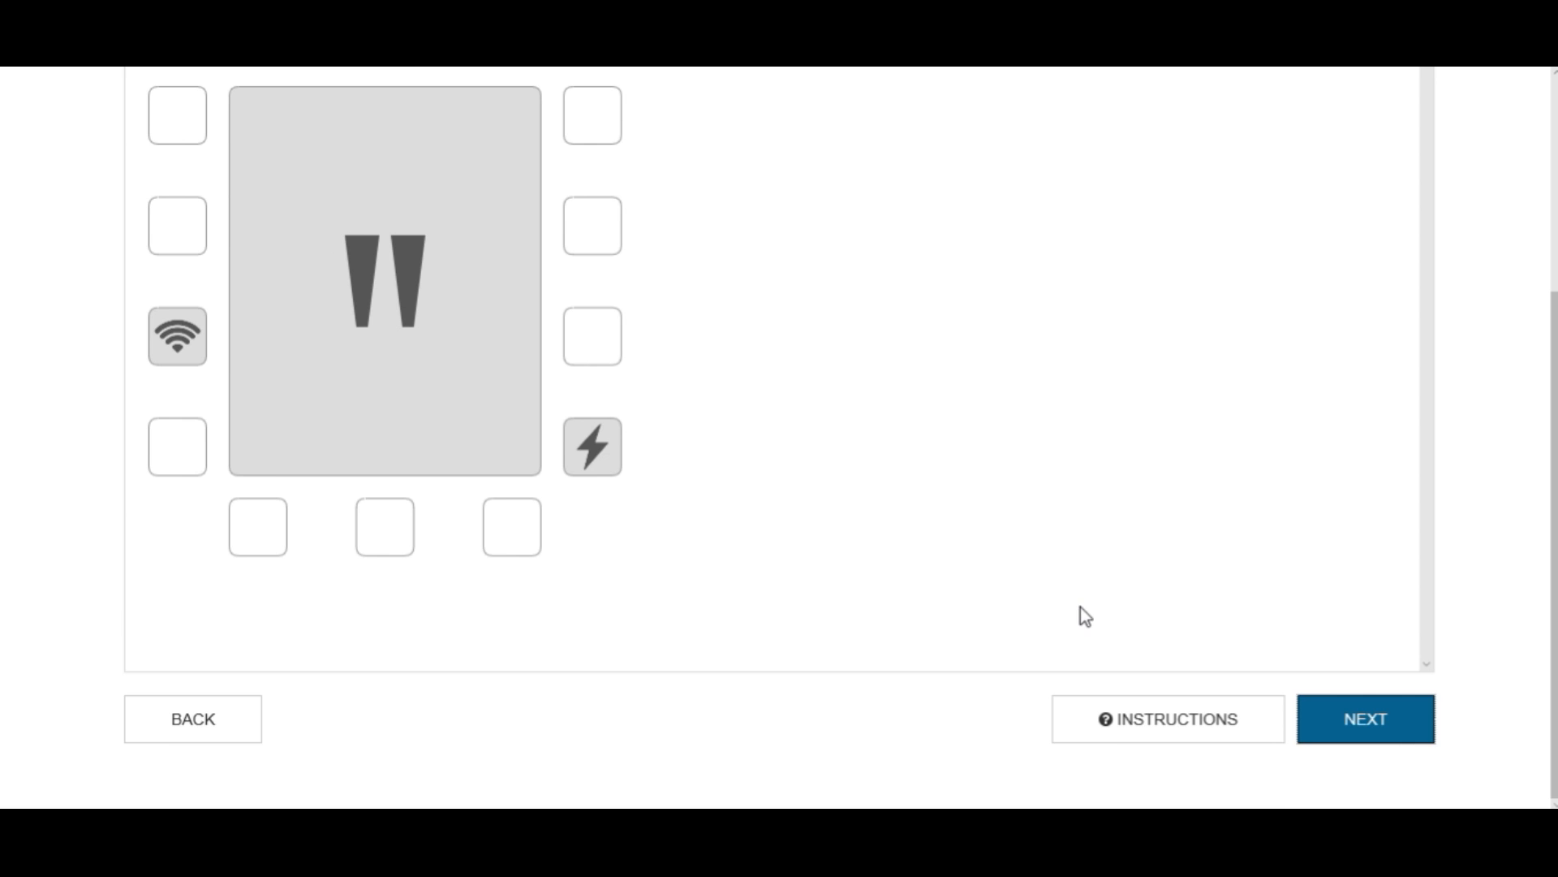
scroll(873, 493, "up", 3)
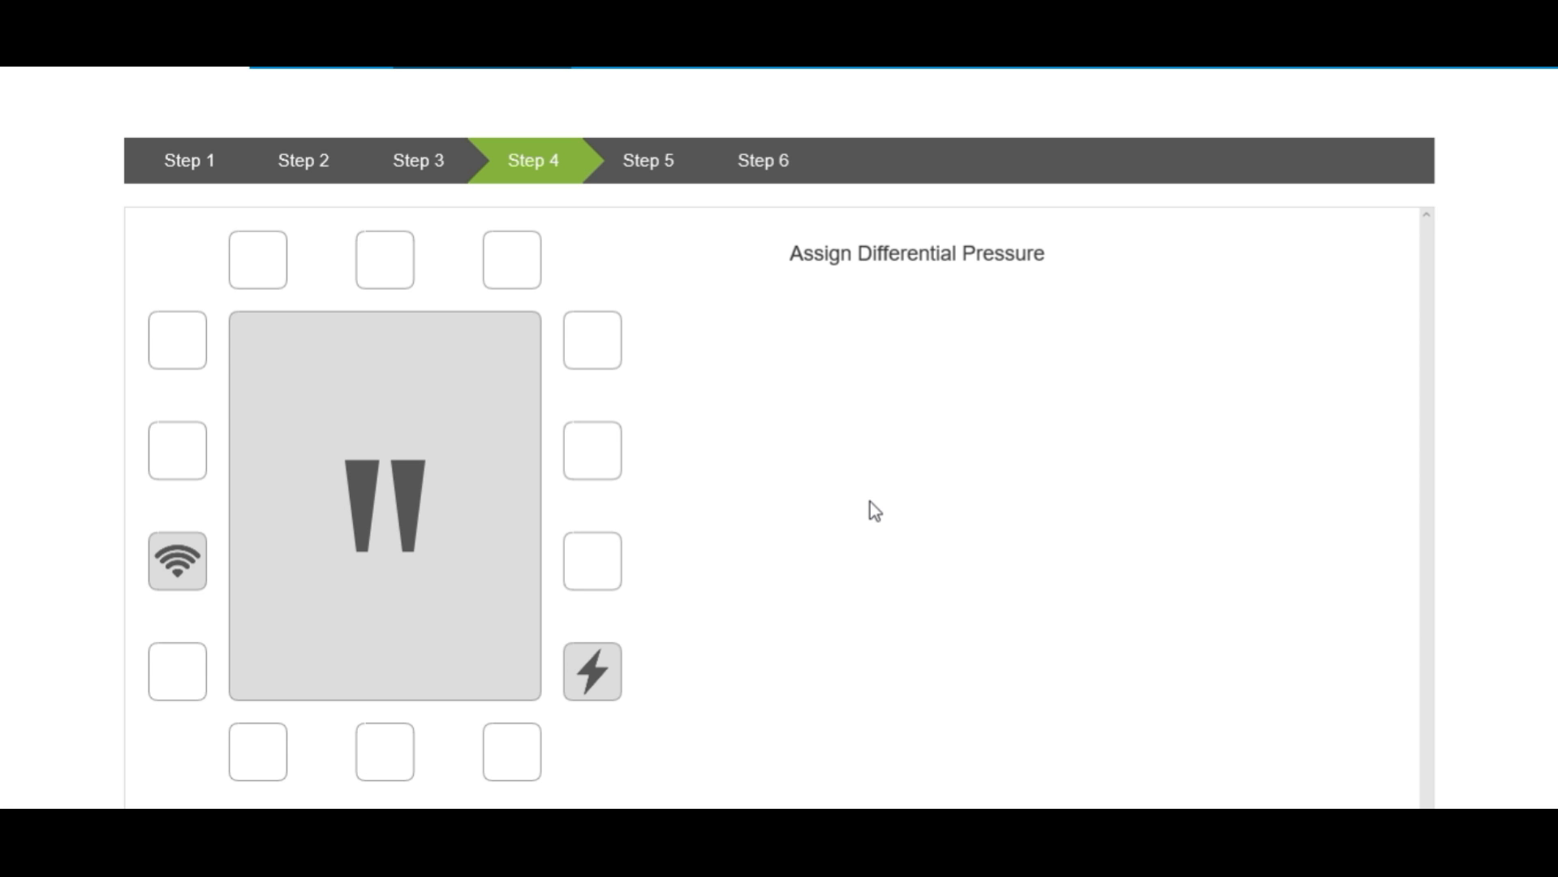
left_click(385, 751)
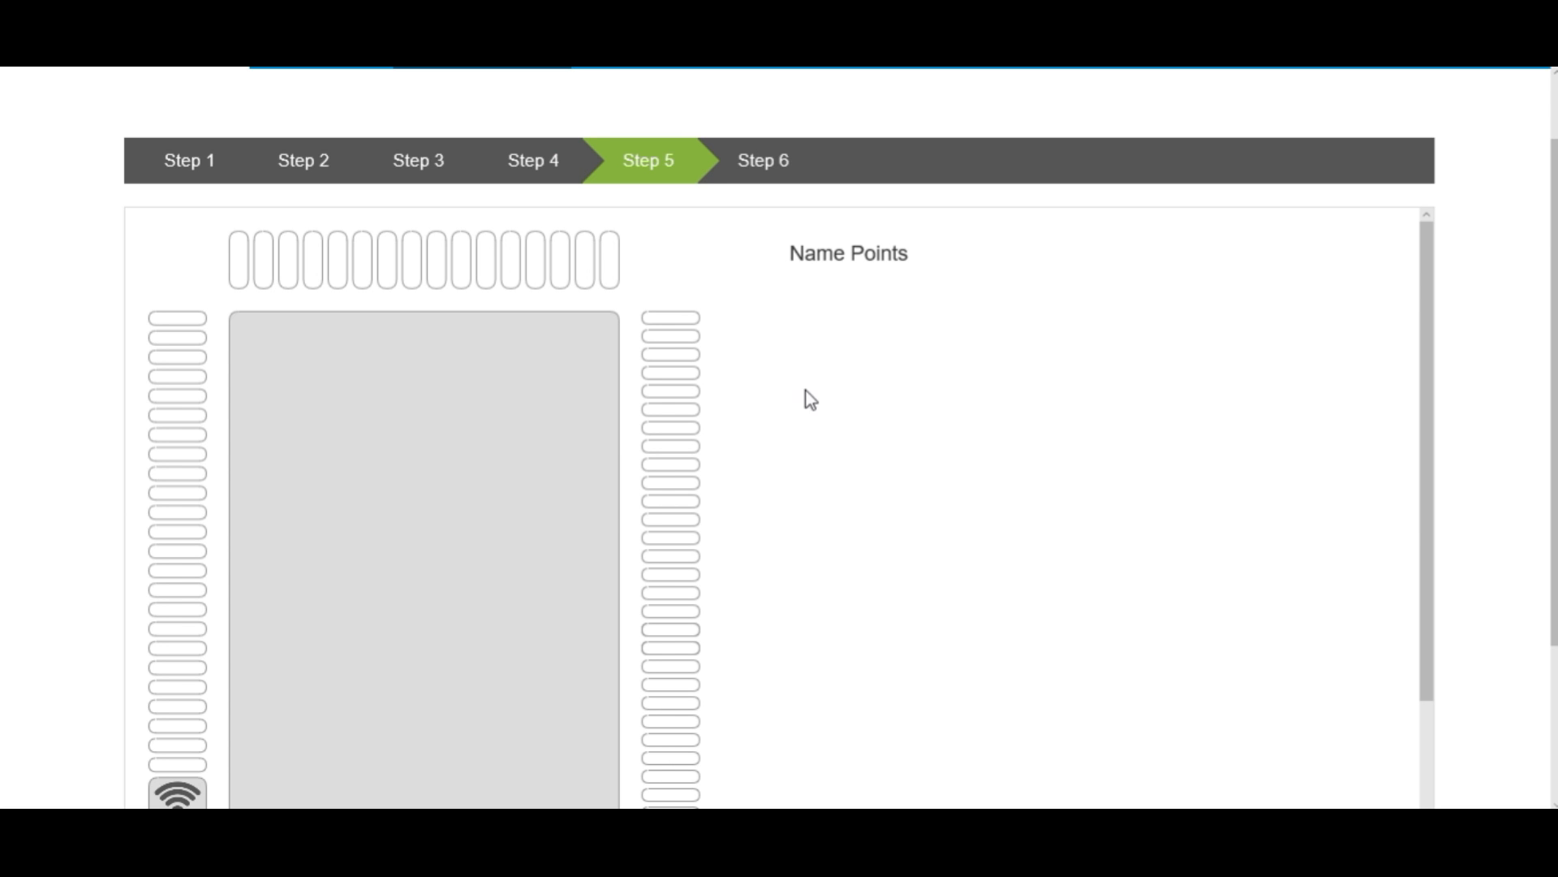
- Name the first right-side terminal UI1 with terminal number 1
left_click(691, 319)
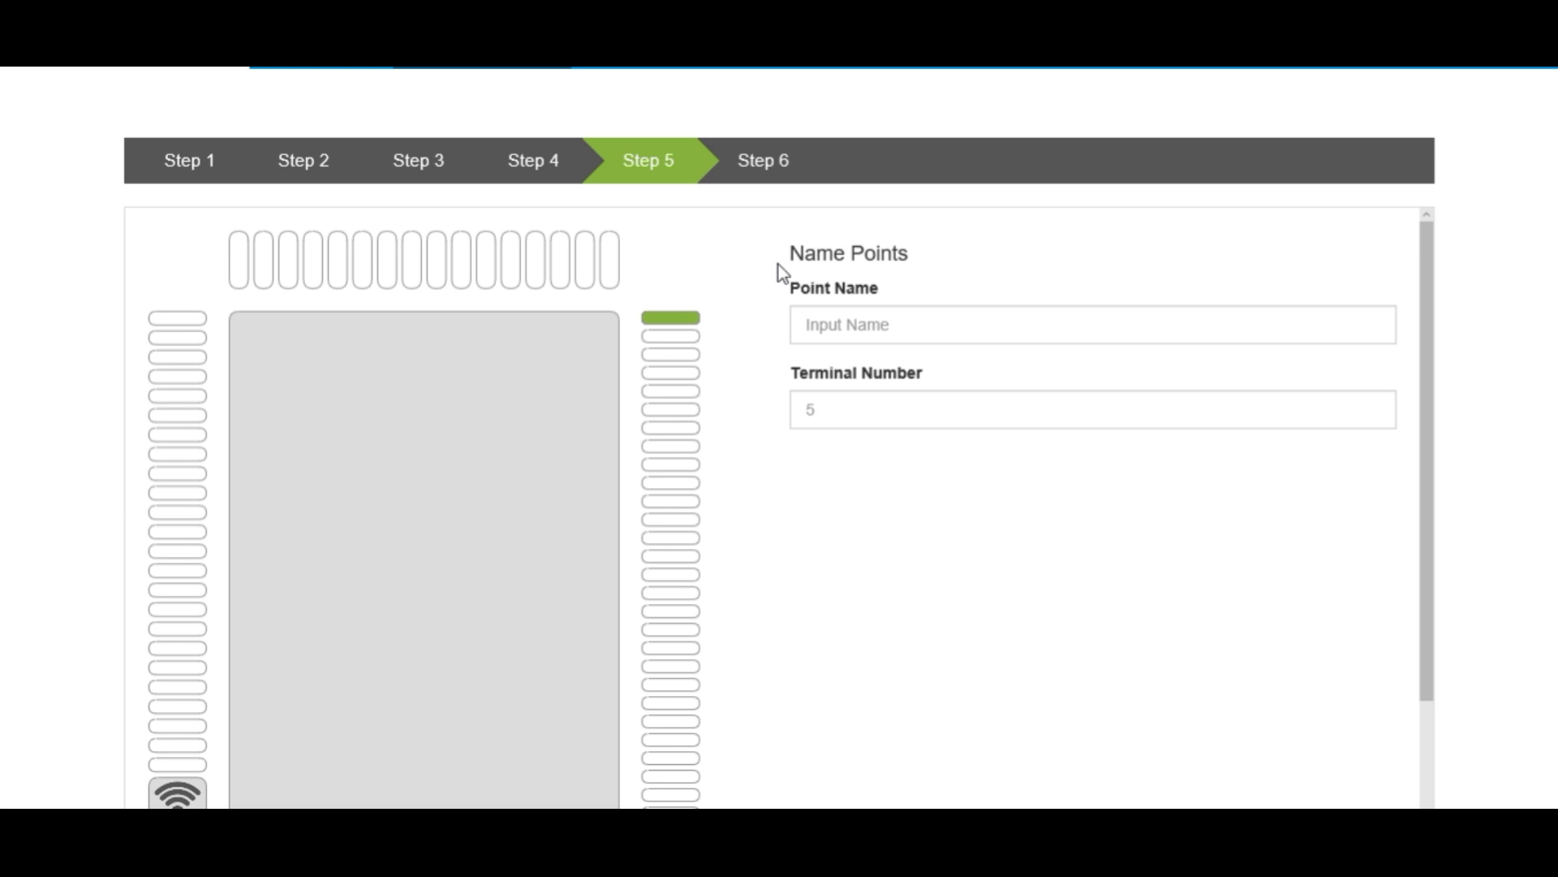
left_click(849, 315)
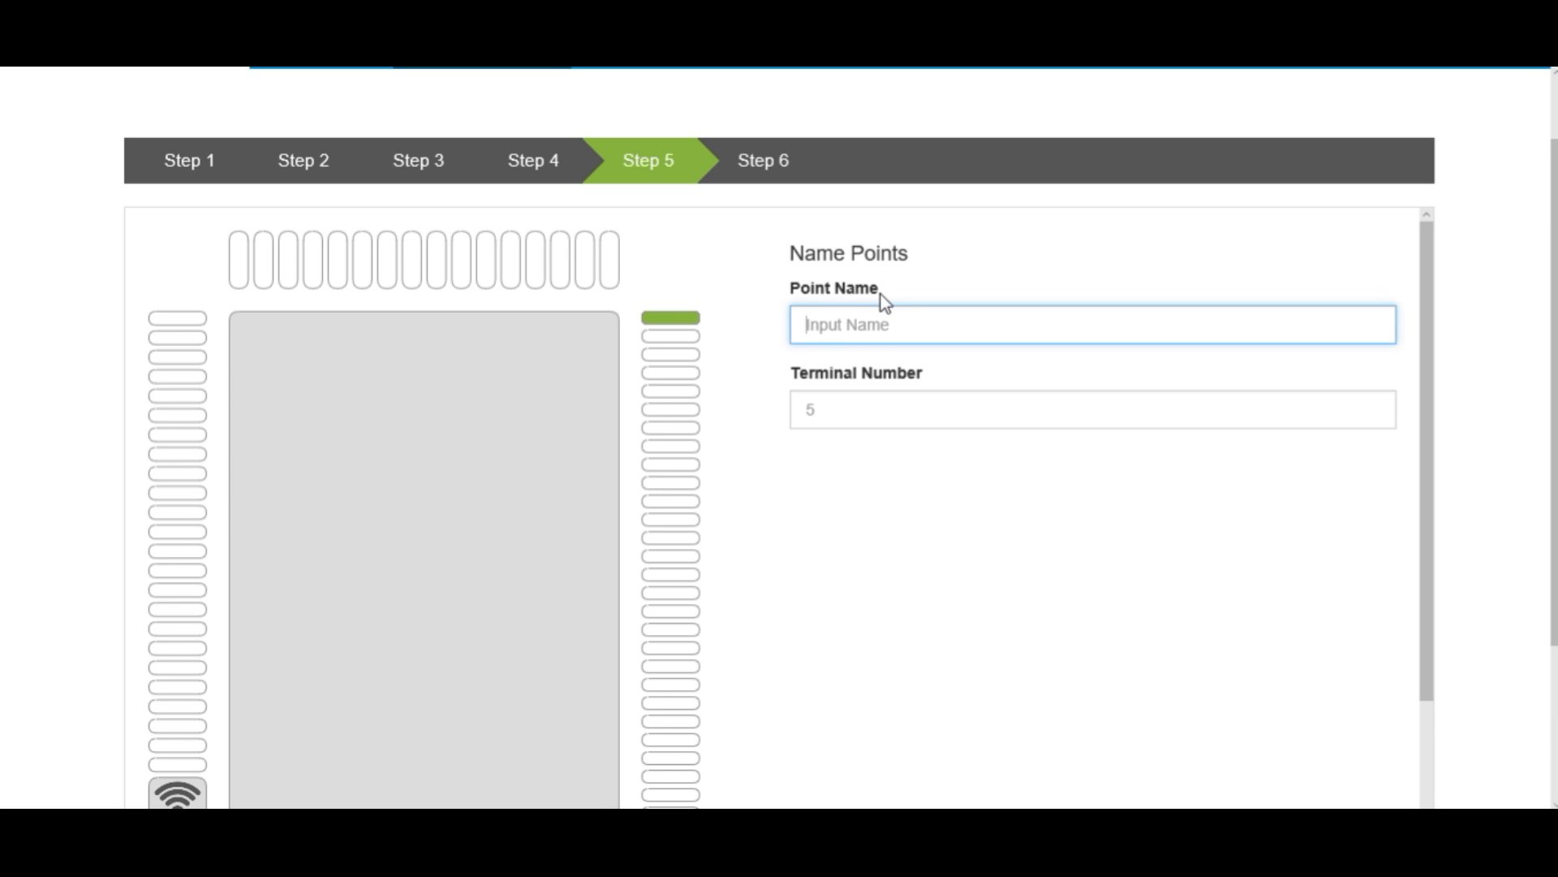
type("UI1")
key("Tab")
type("1")
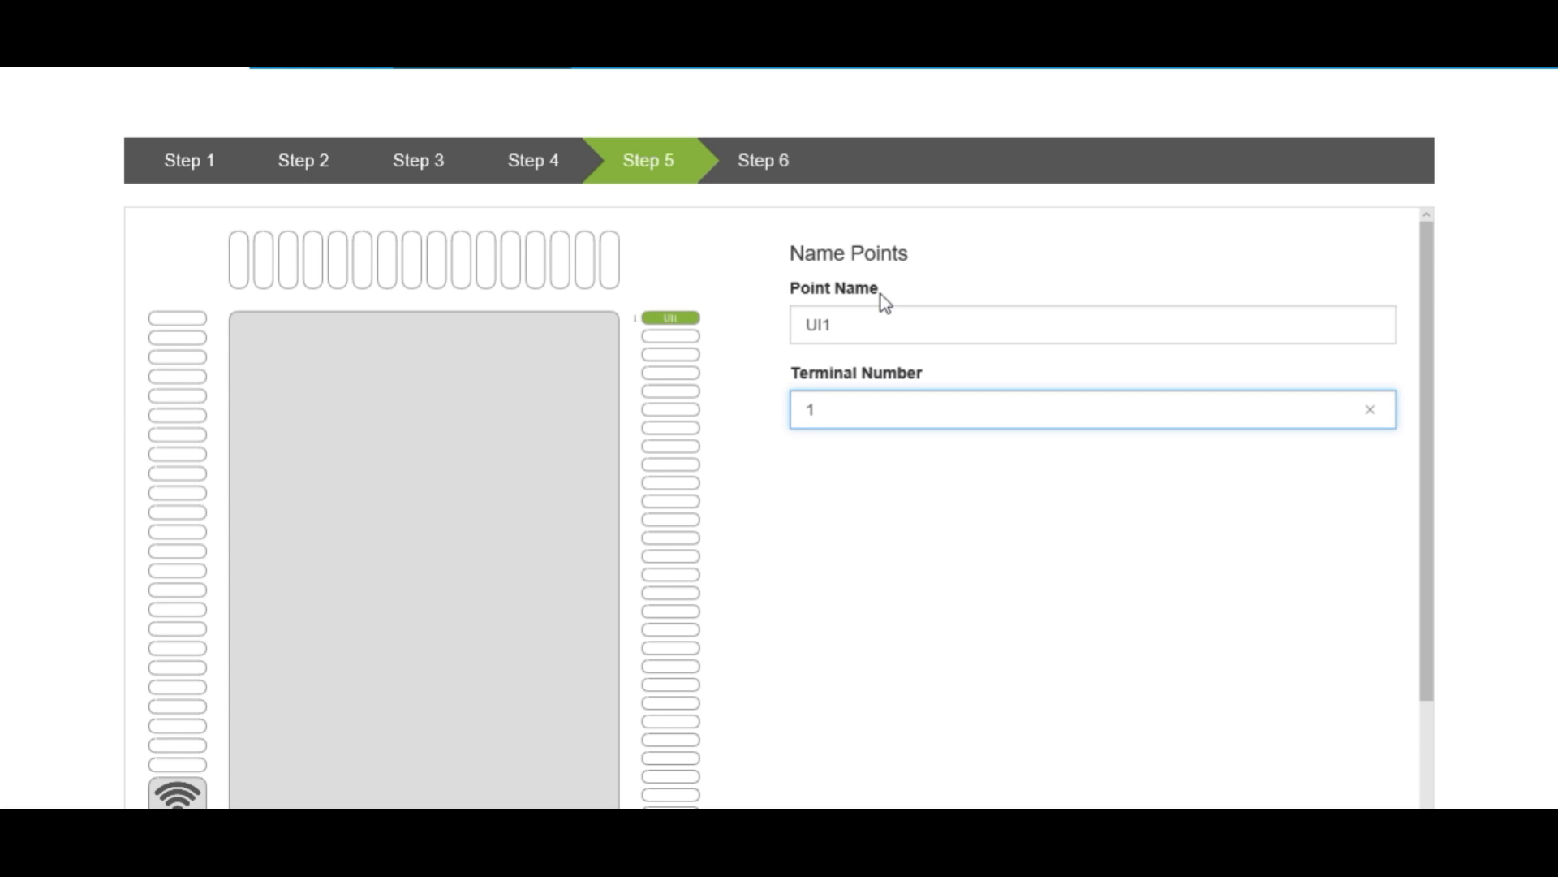
- Name the third terminal UI2 with terminal number 3
left_click(687, 363)
left_click(810, 320)
type("UI@")
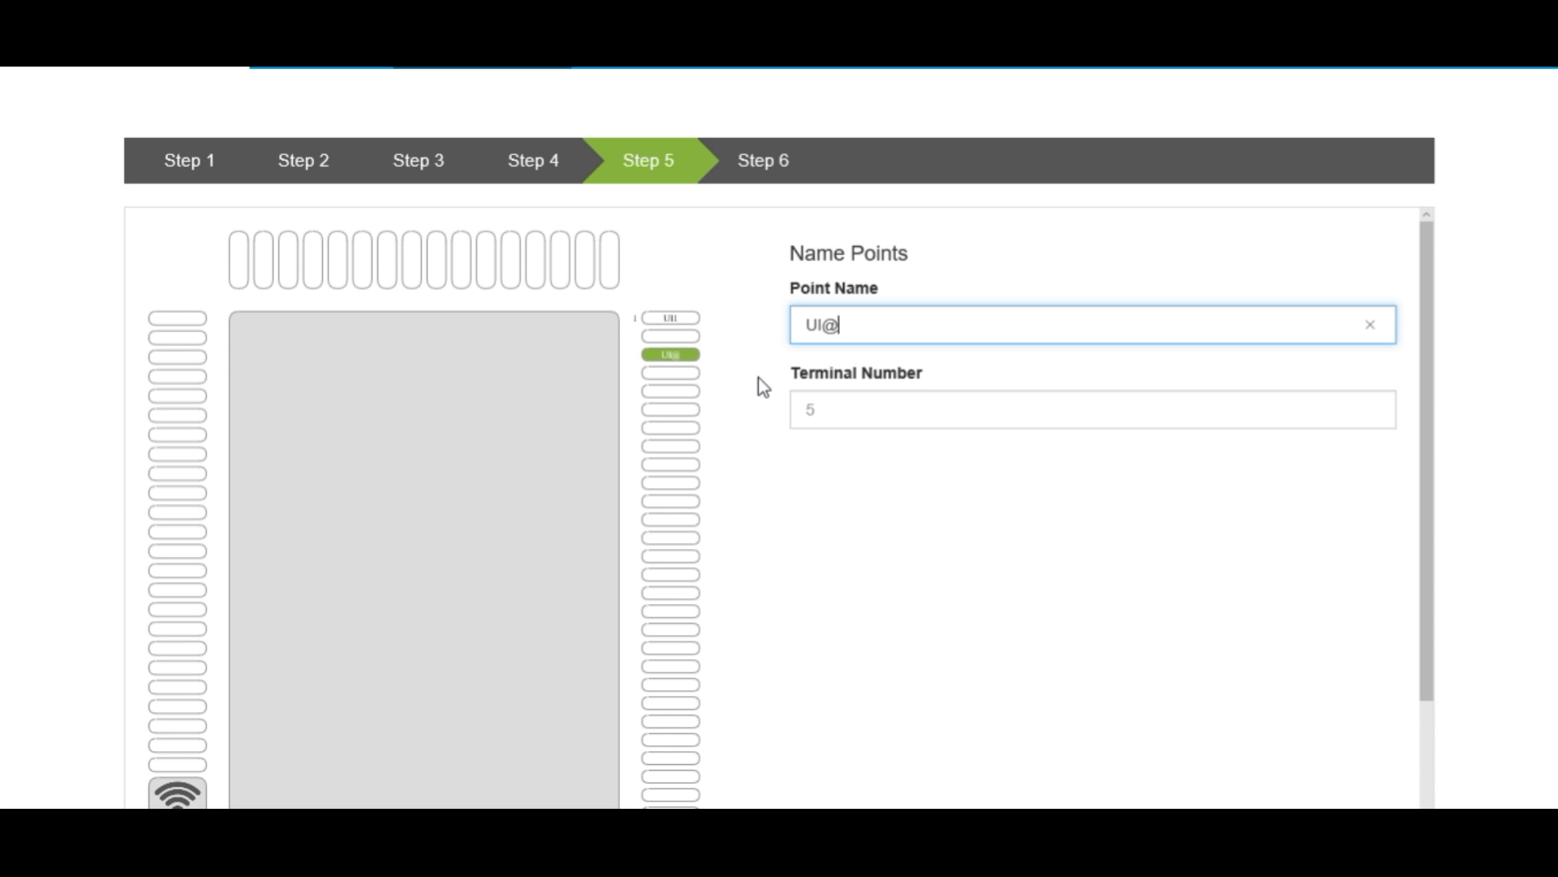
key("BackSpace")
type("2")
key("Tab")
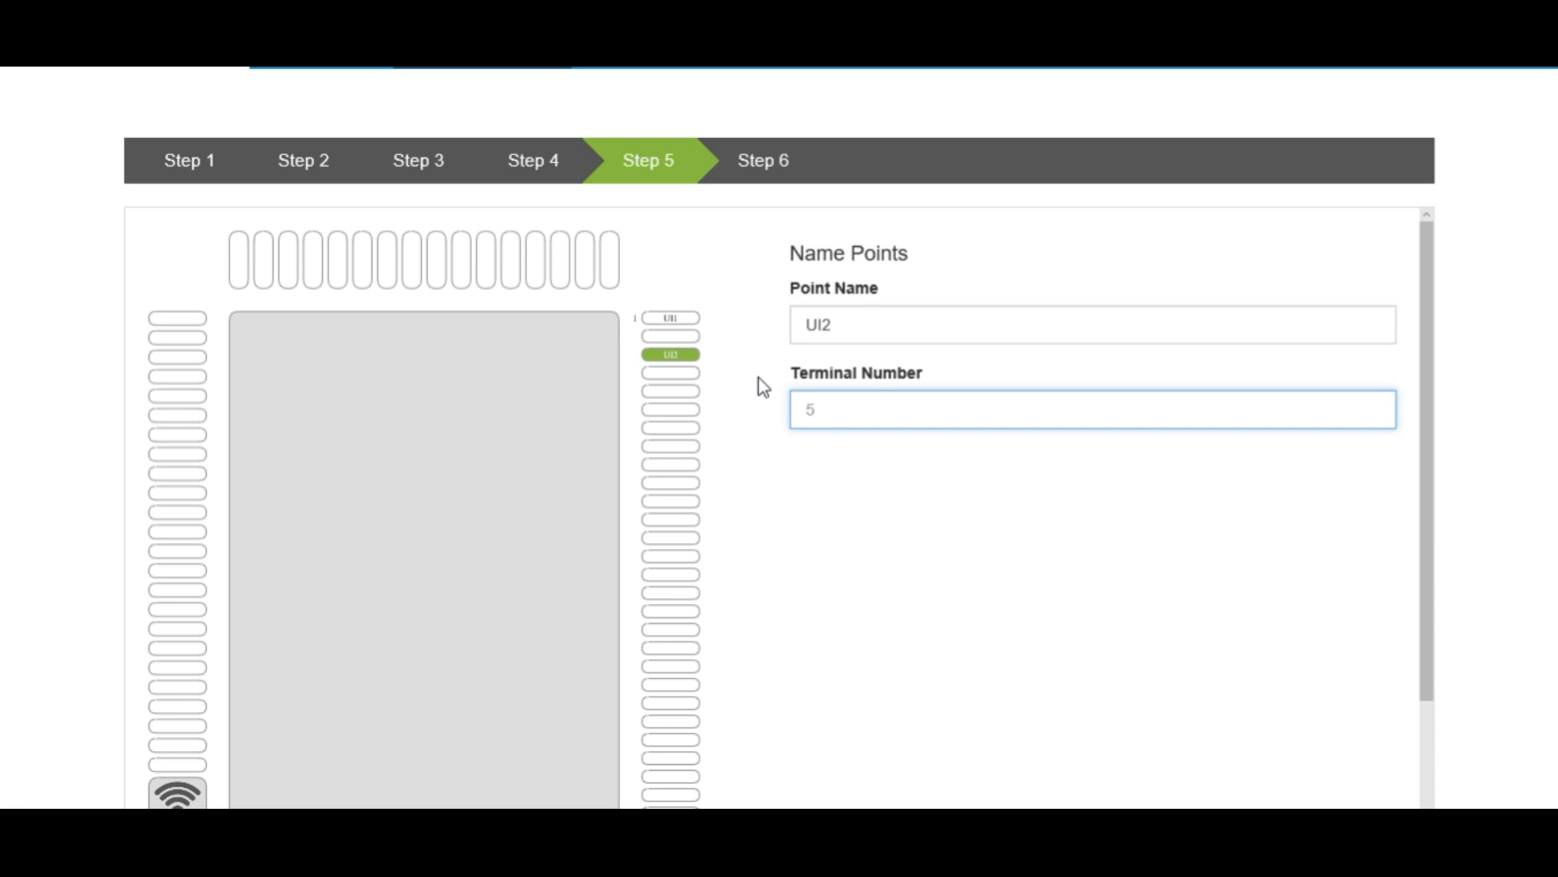
type("3")
- Advance to the Set Point Options step and select terminal UI1
scroll(897, 432, "down", 10)
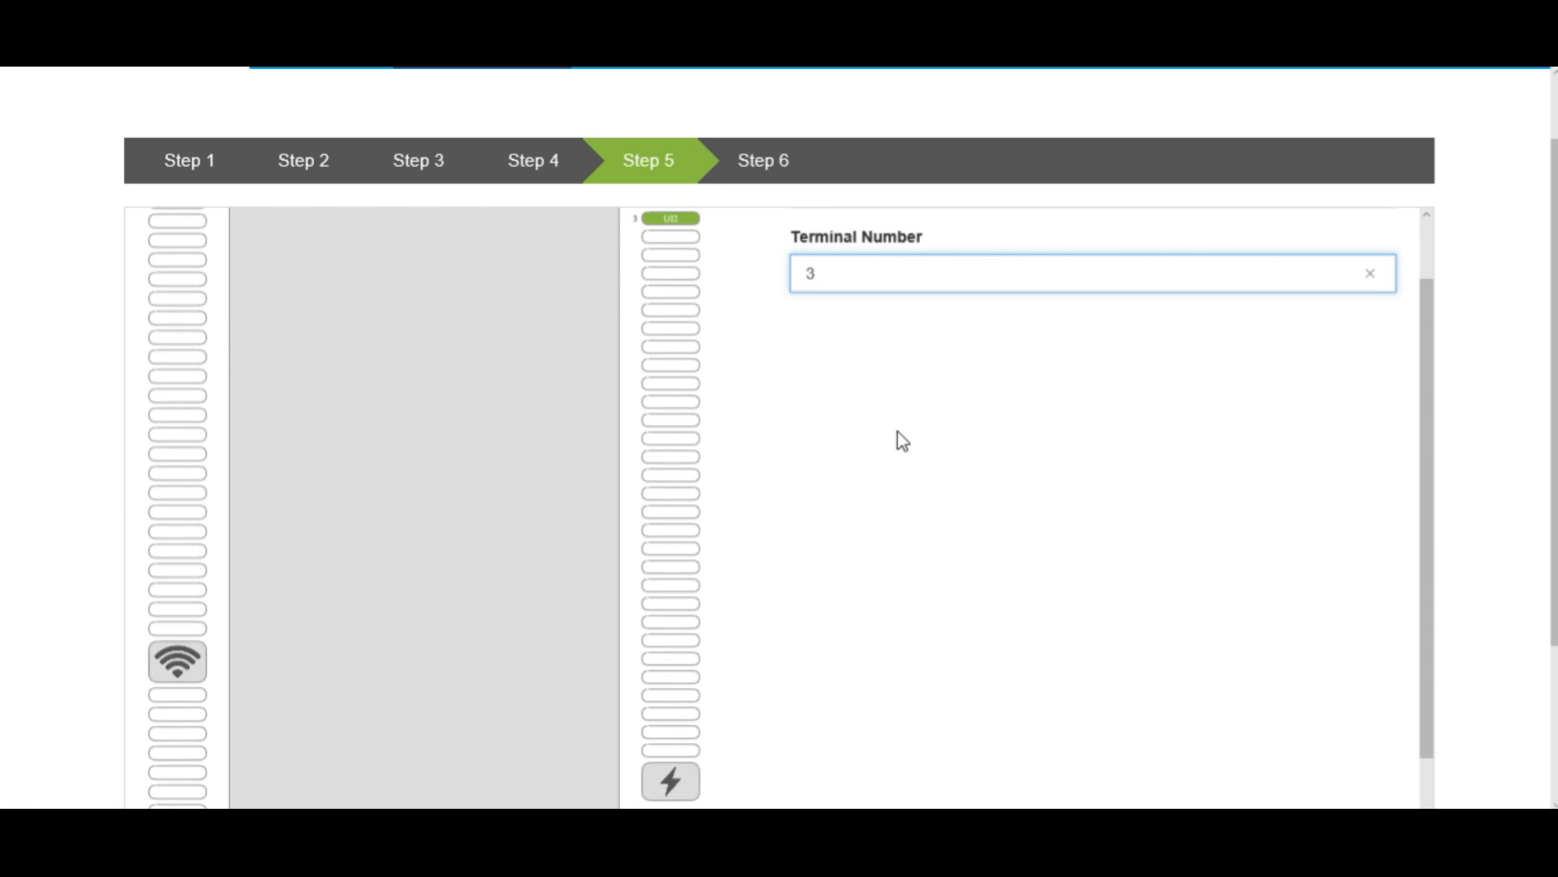
left_click(1337, 722)
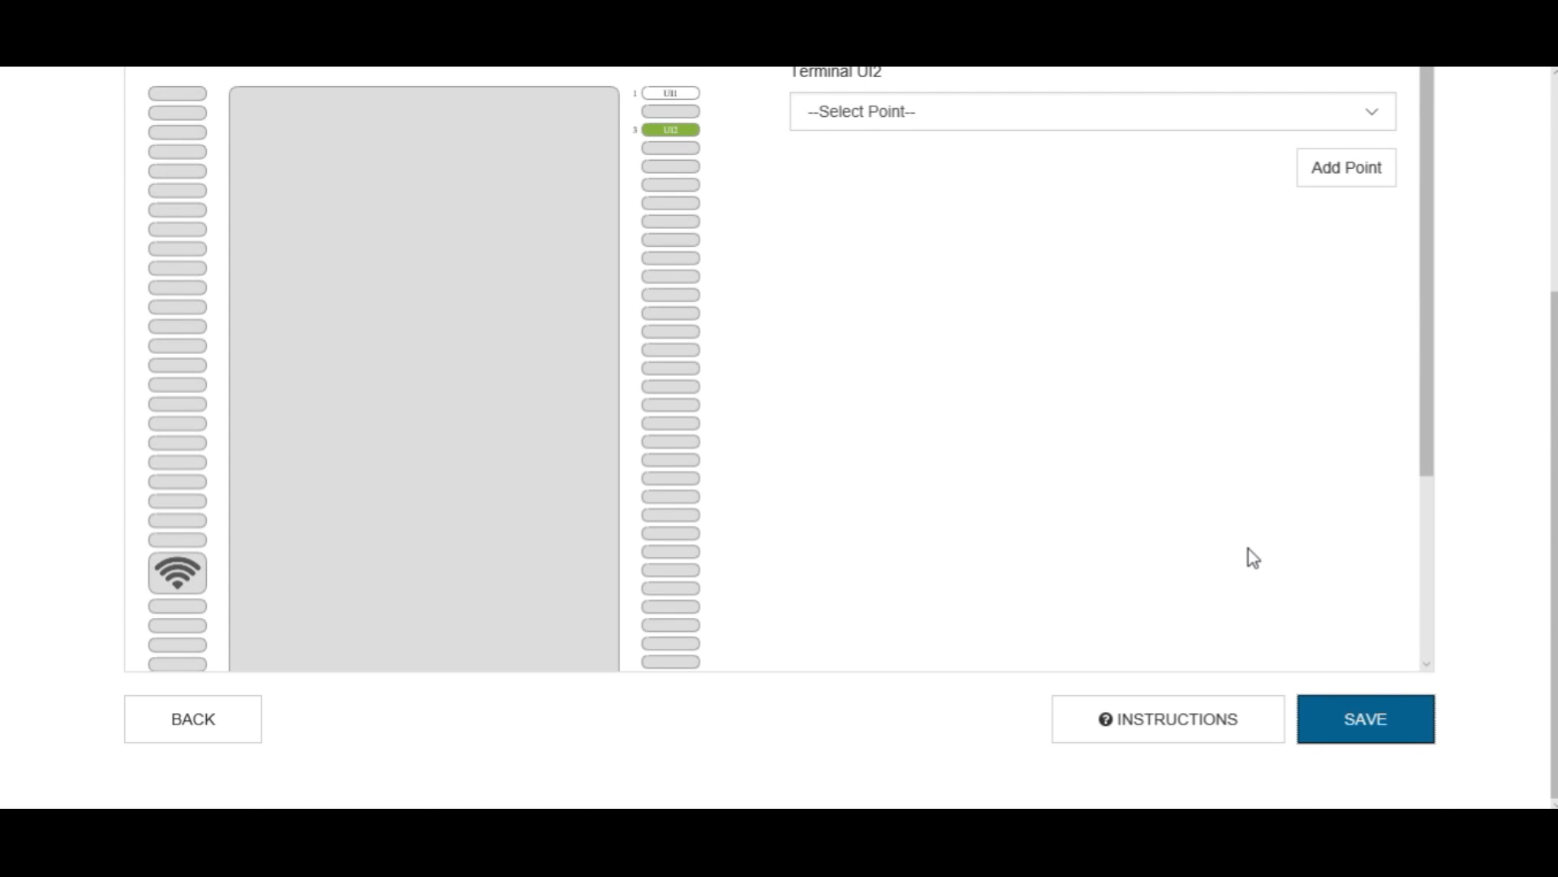
scroll(831, 406, "up", 2)
left_click(671, 205)
scroll(846, 412, "up", 2)
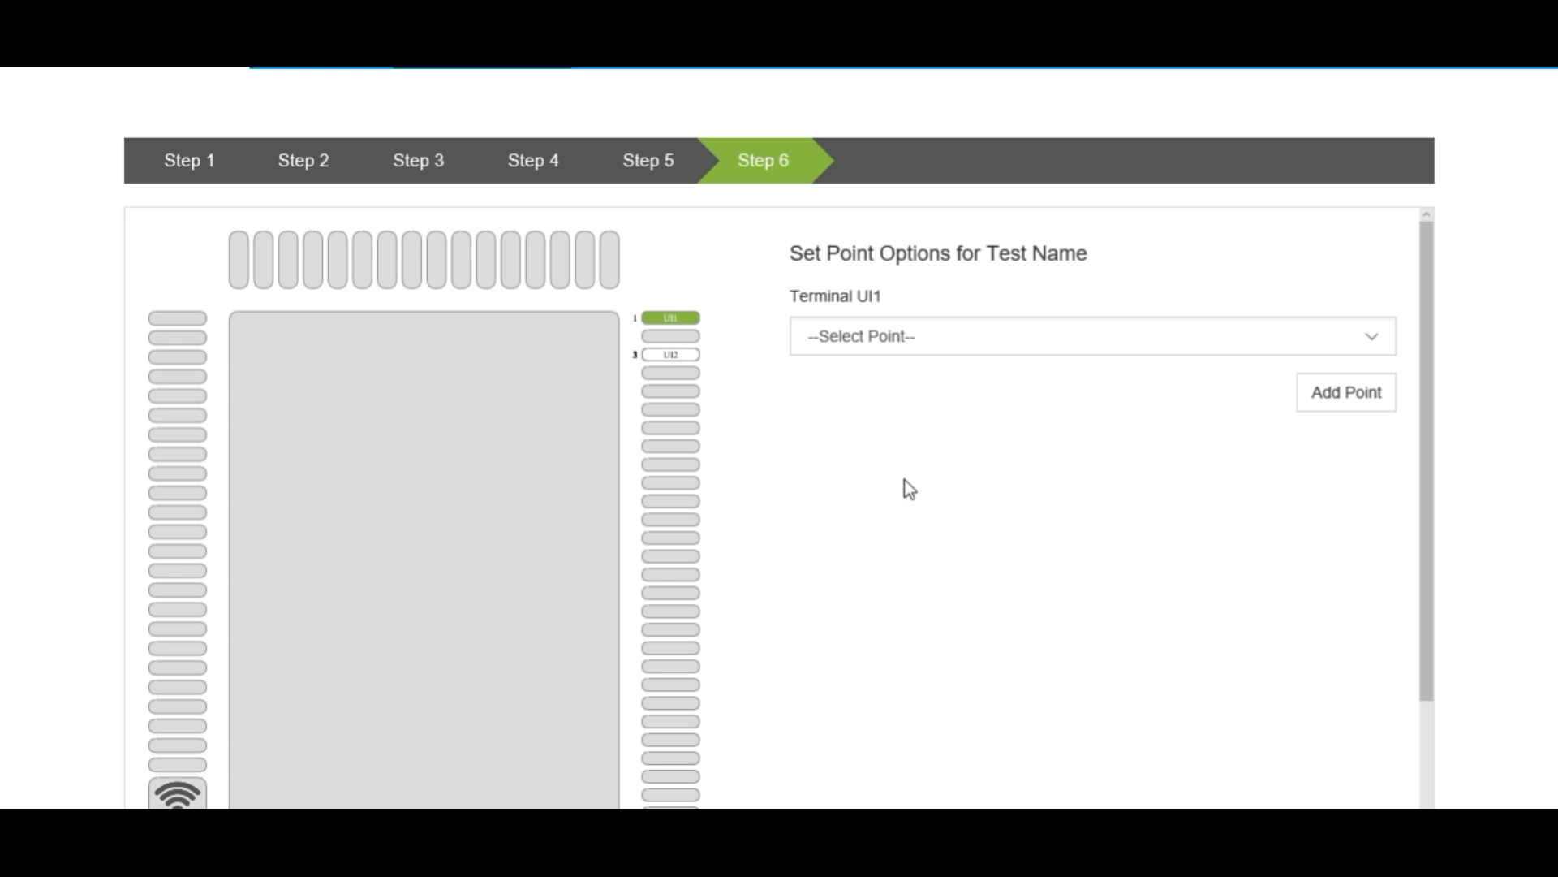
- Add the Adjustable point option to terminals UI1 and UI2
left_click(1370, 341)
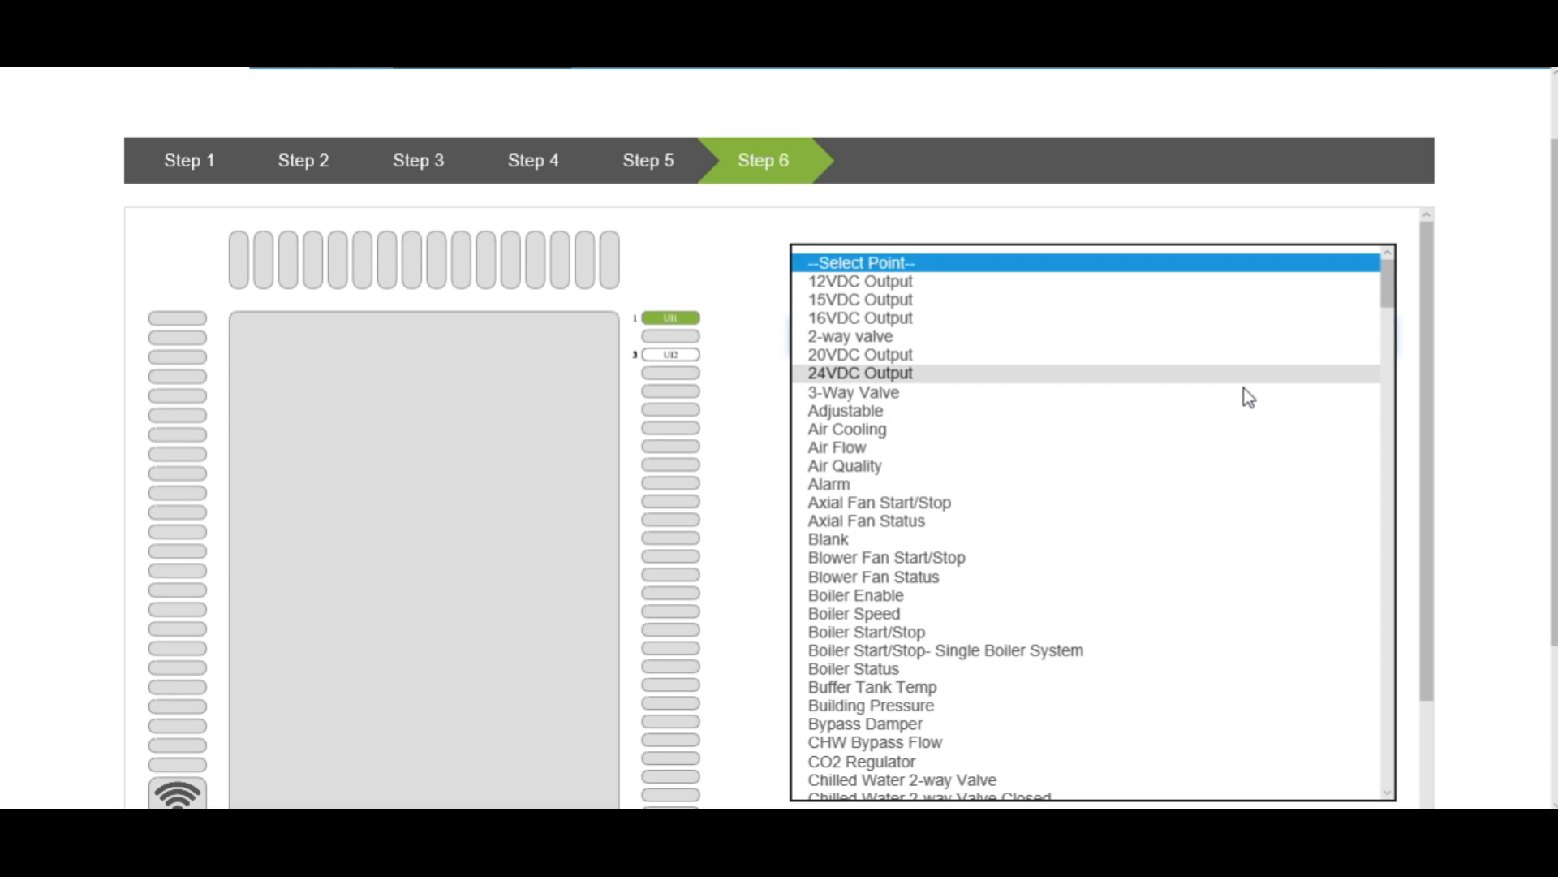
left_click(1210, 424)
left_click(1346, 347)
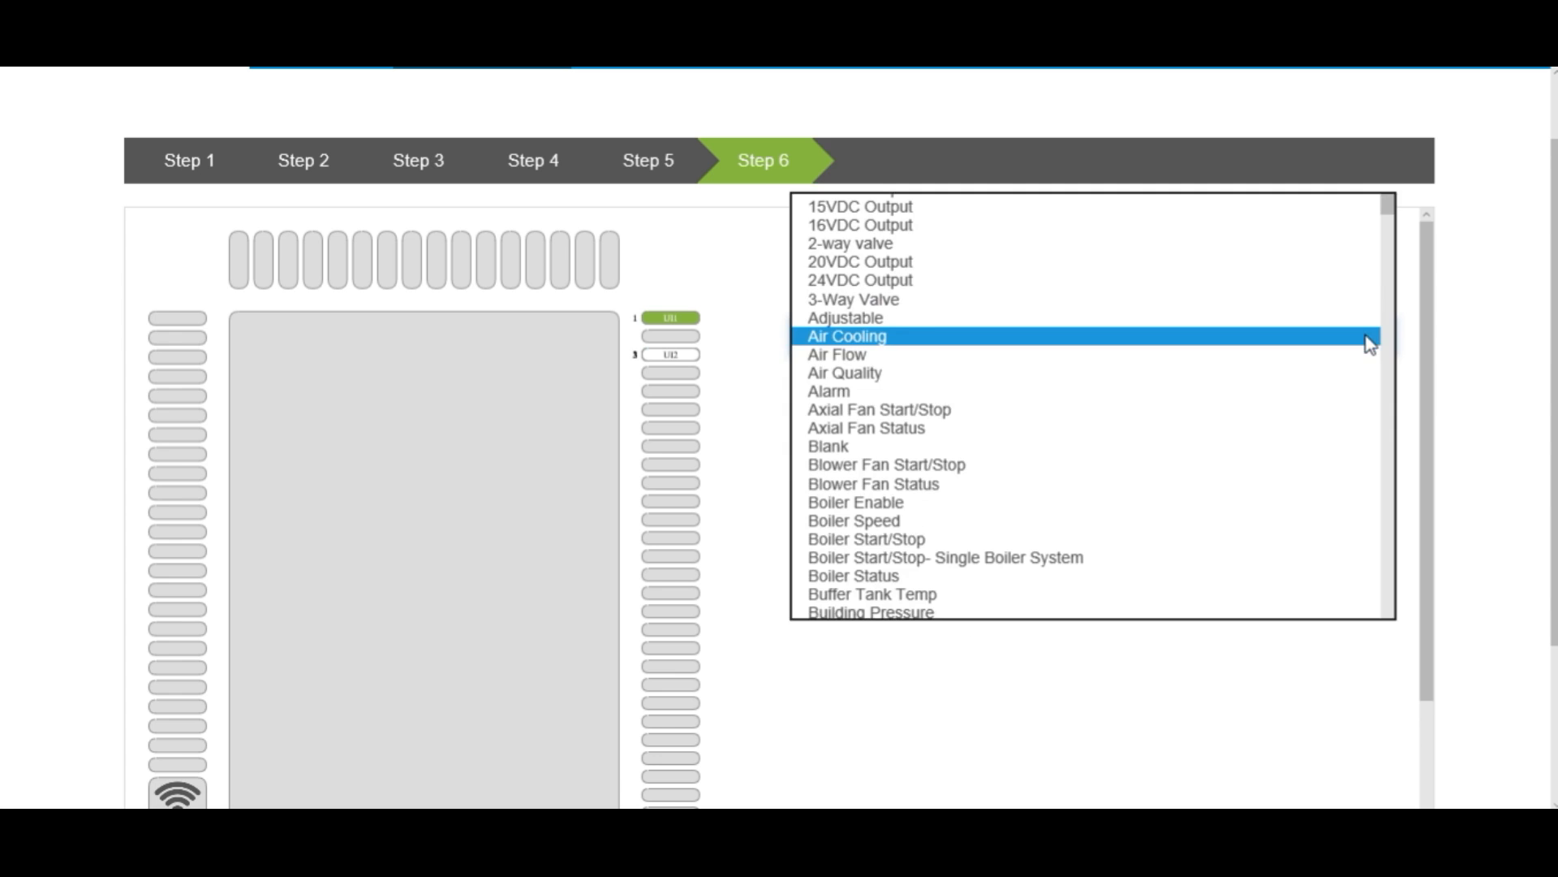
left_click(1272, 323)
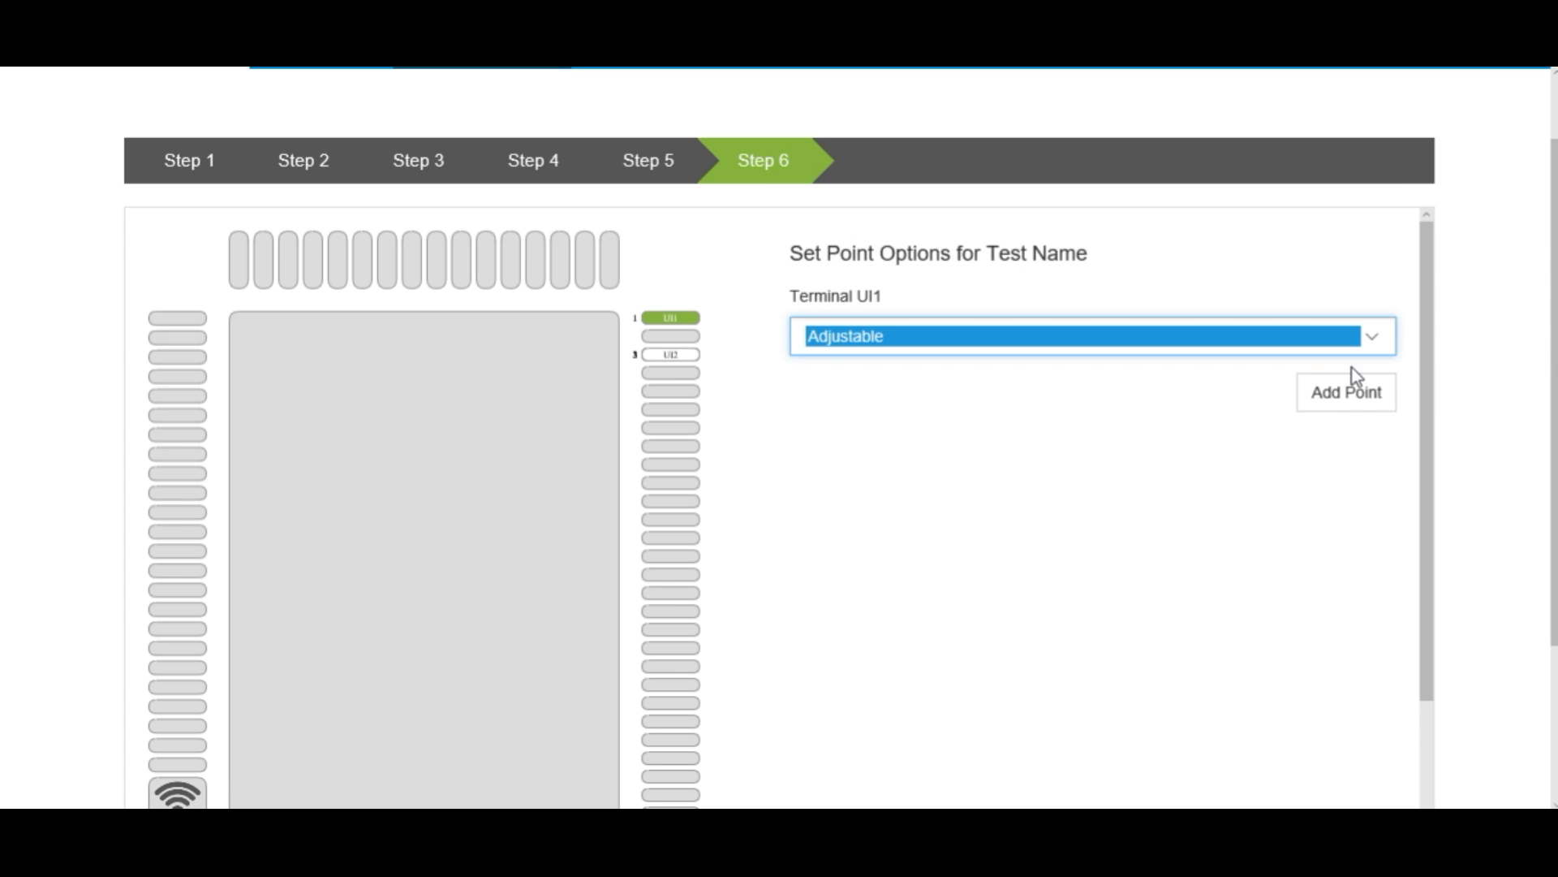
left_click(1335, 393)
left_click(689, 357)
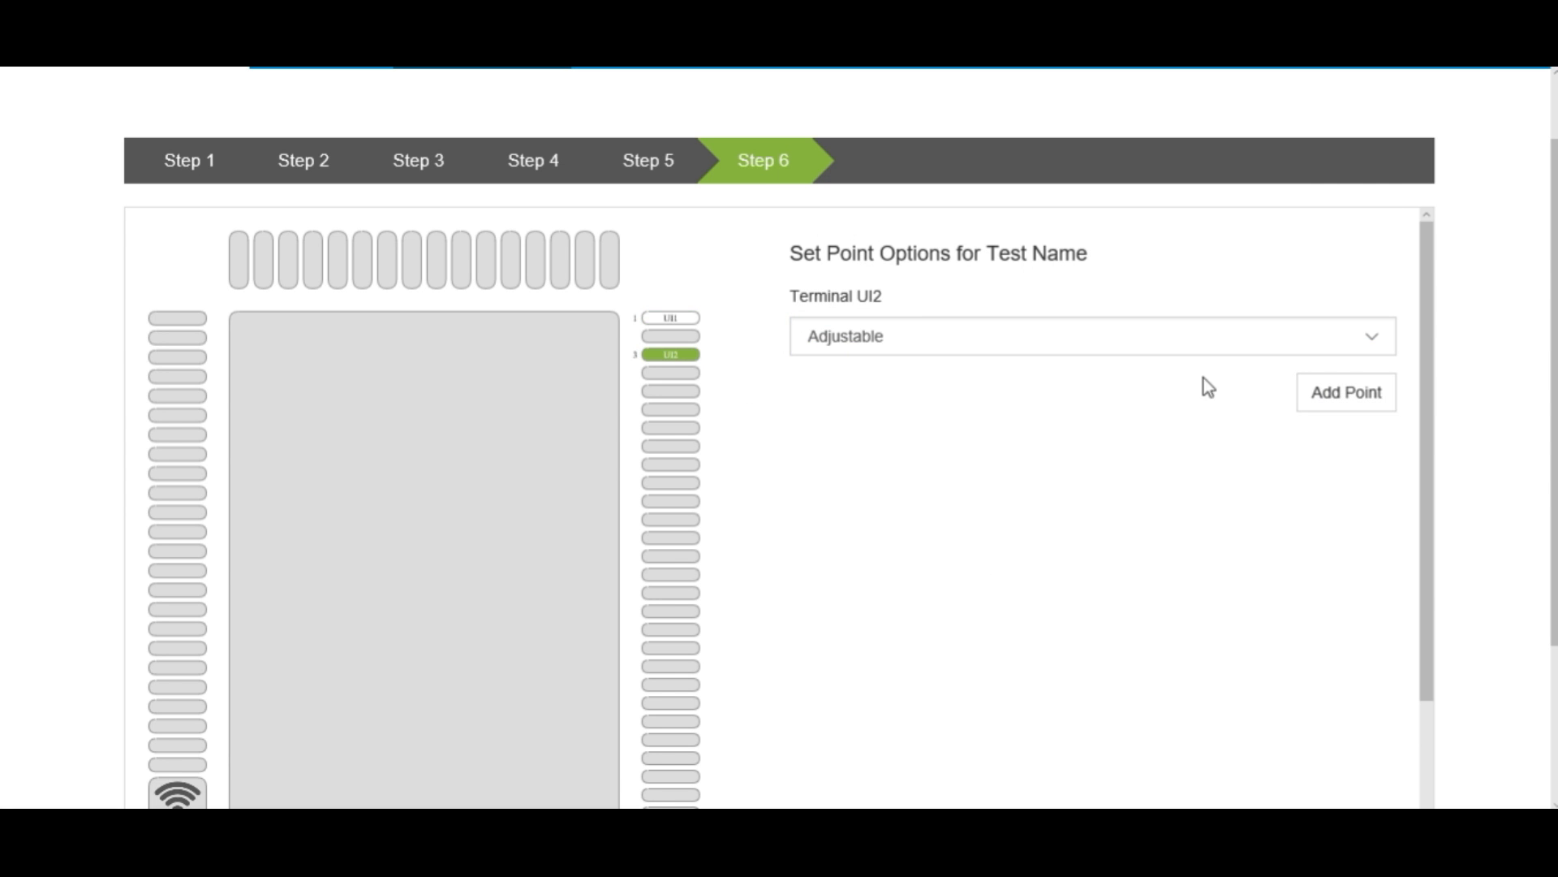
left_click(1346, 393)
- Add the Axial Fan Status point option to terminals UI1 and UI2
left_click(690, 322)
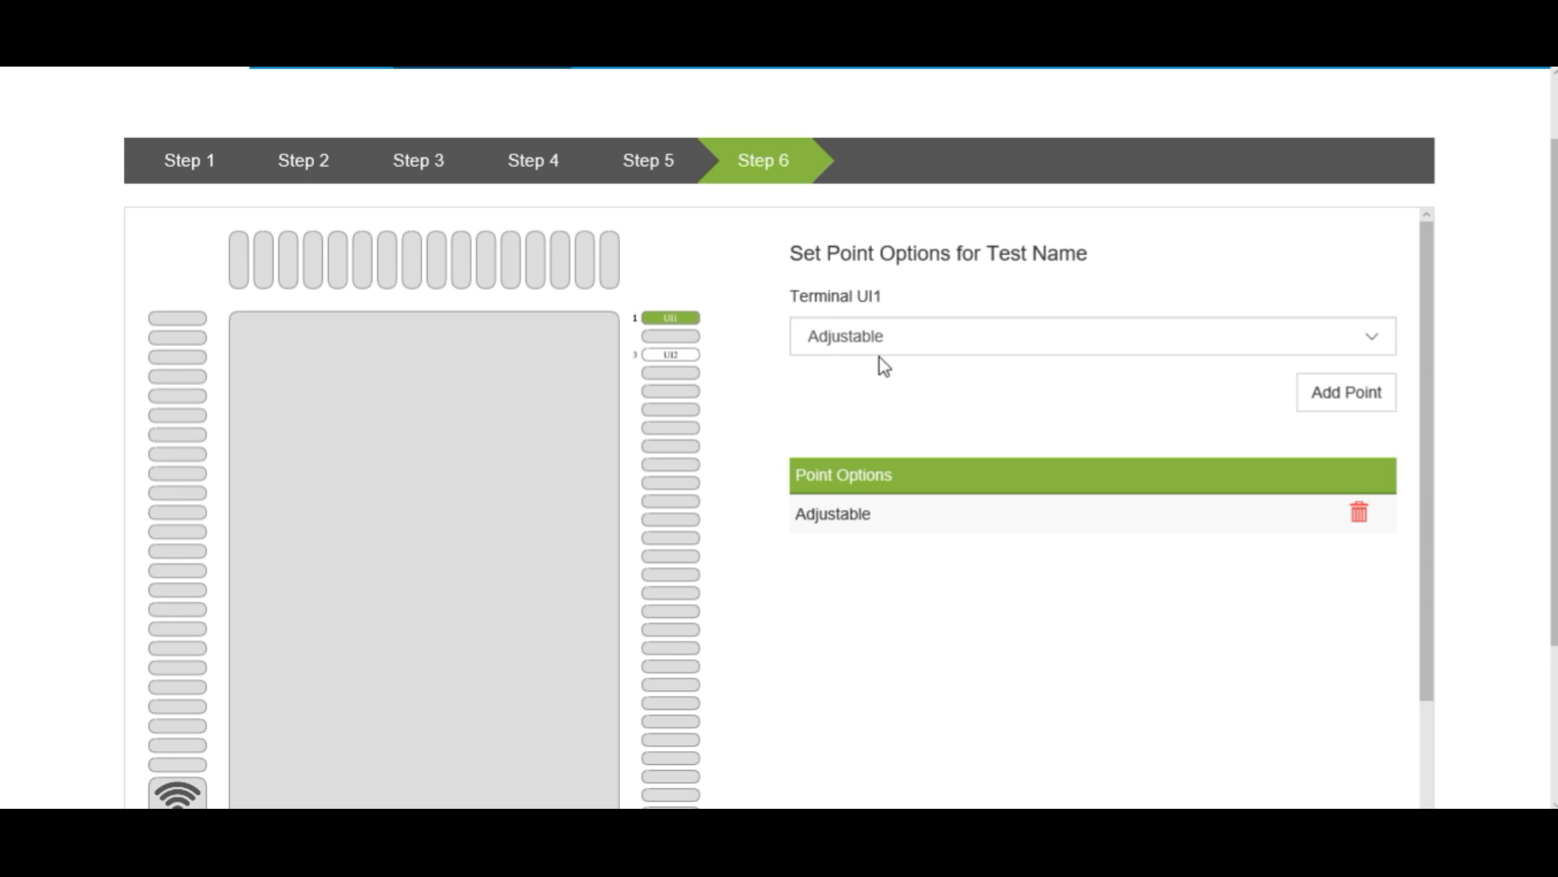
left_click(1367, 342)
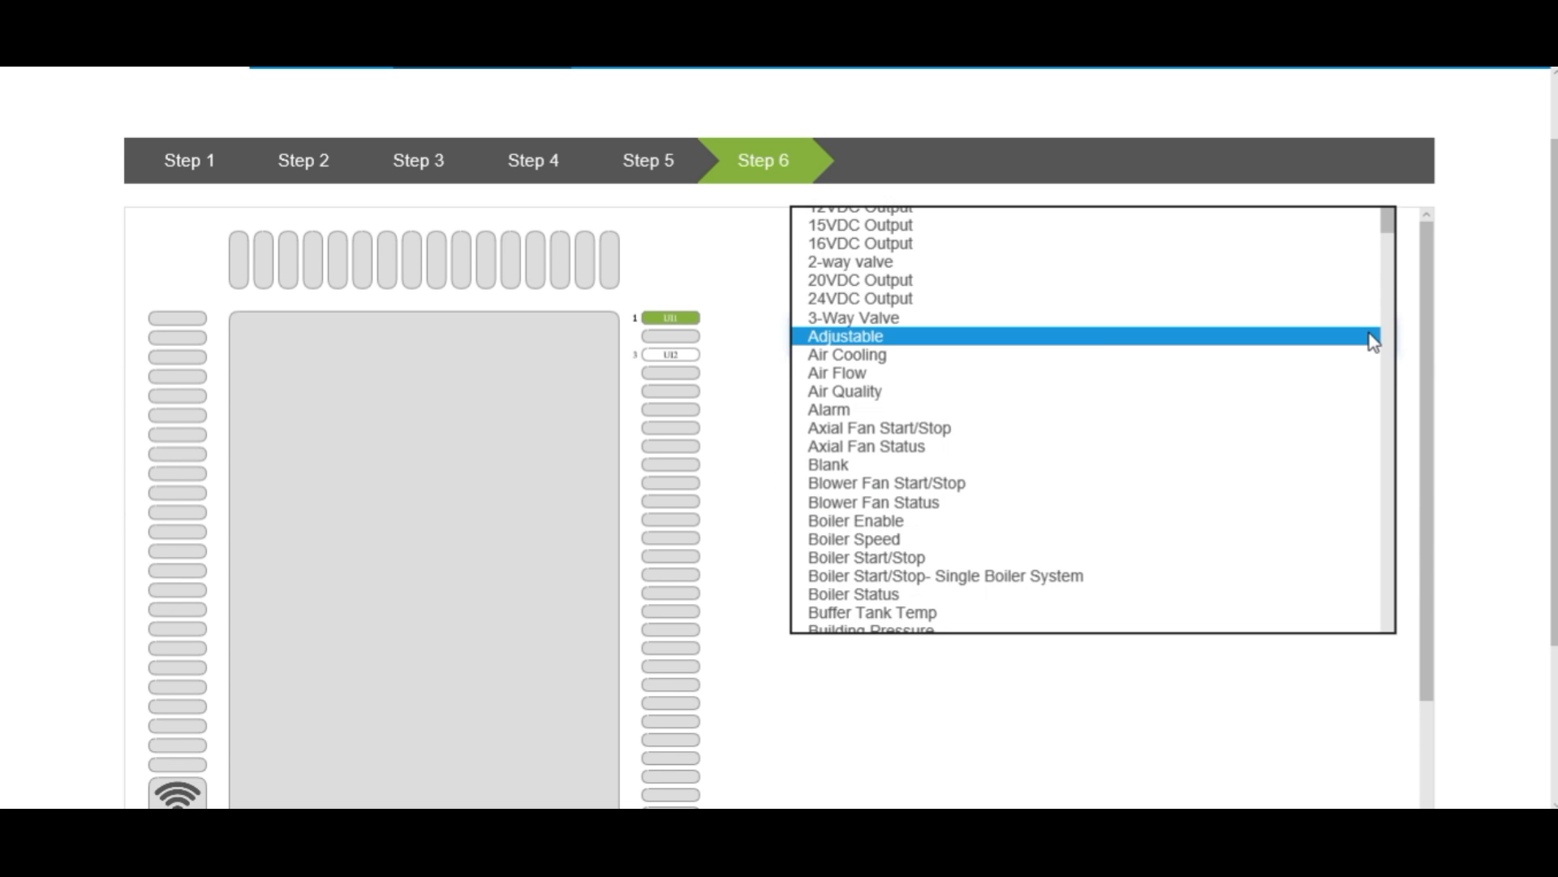
left_click(1222, 448)
left_click(1350, 398)
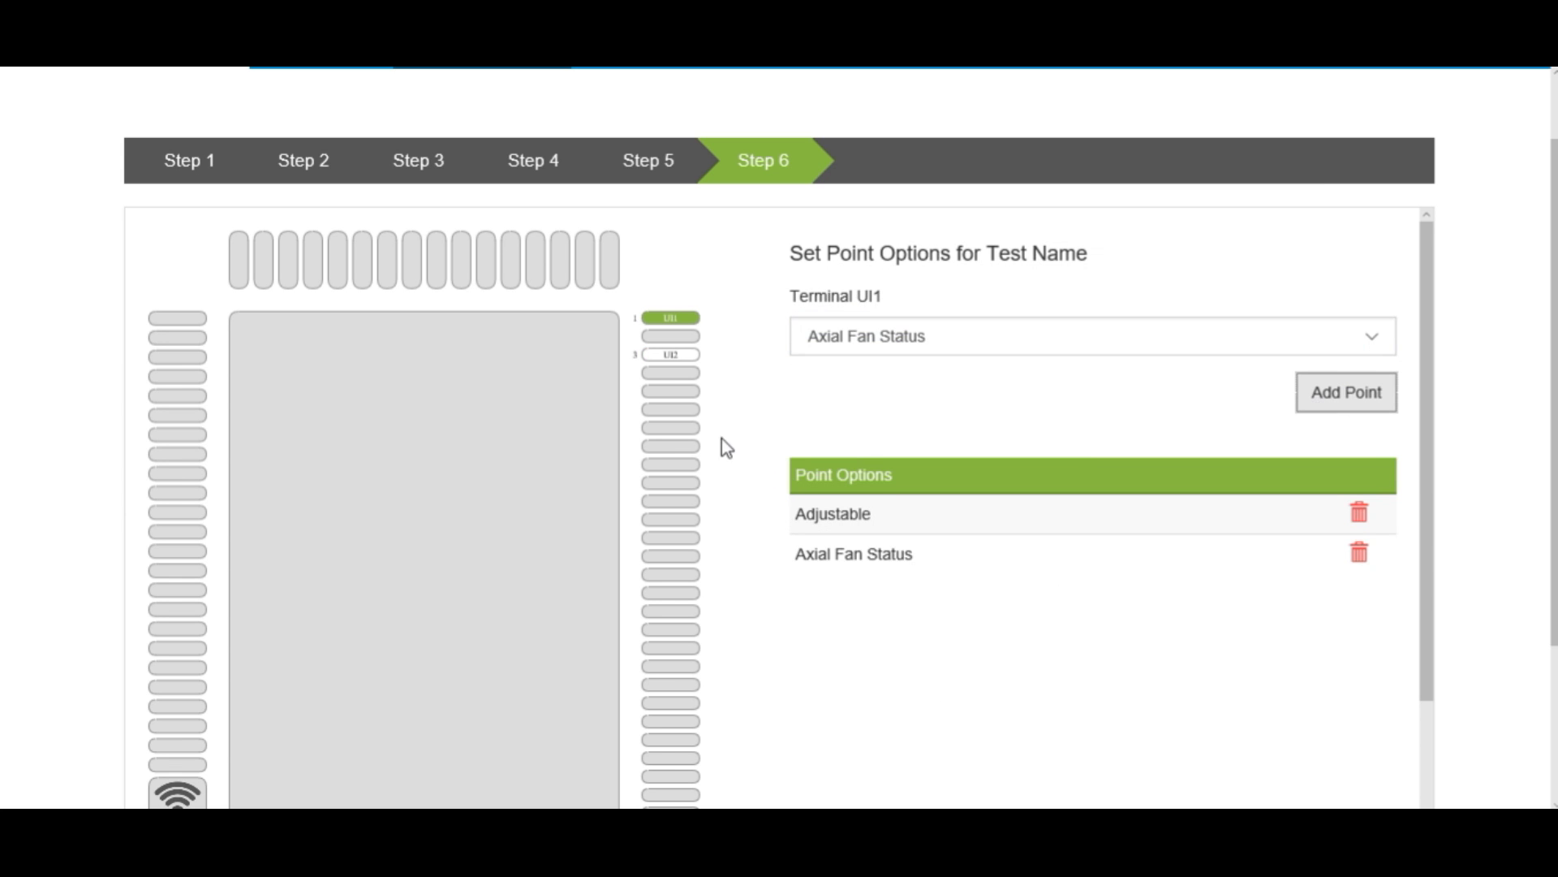
left_click(680, 357)
left_click(1303, 398)
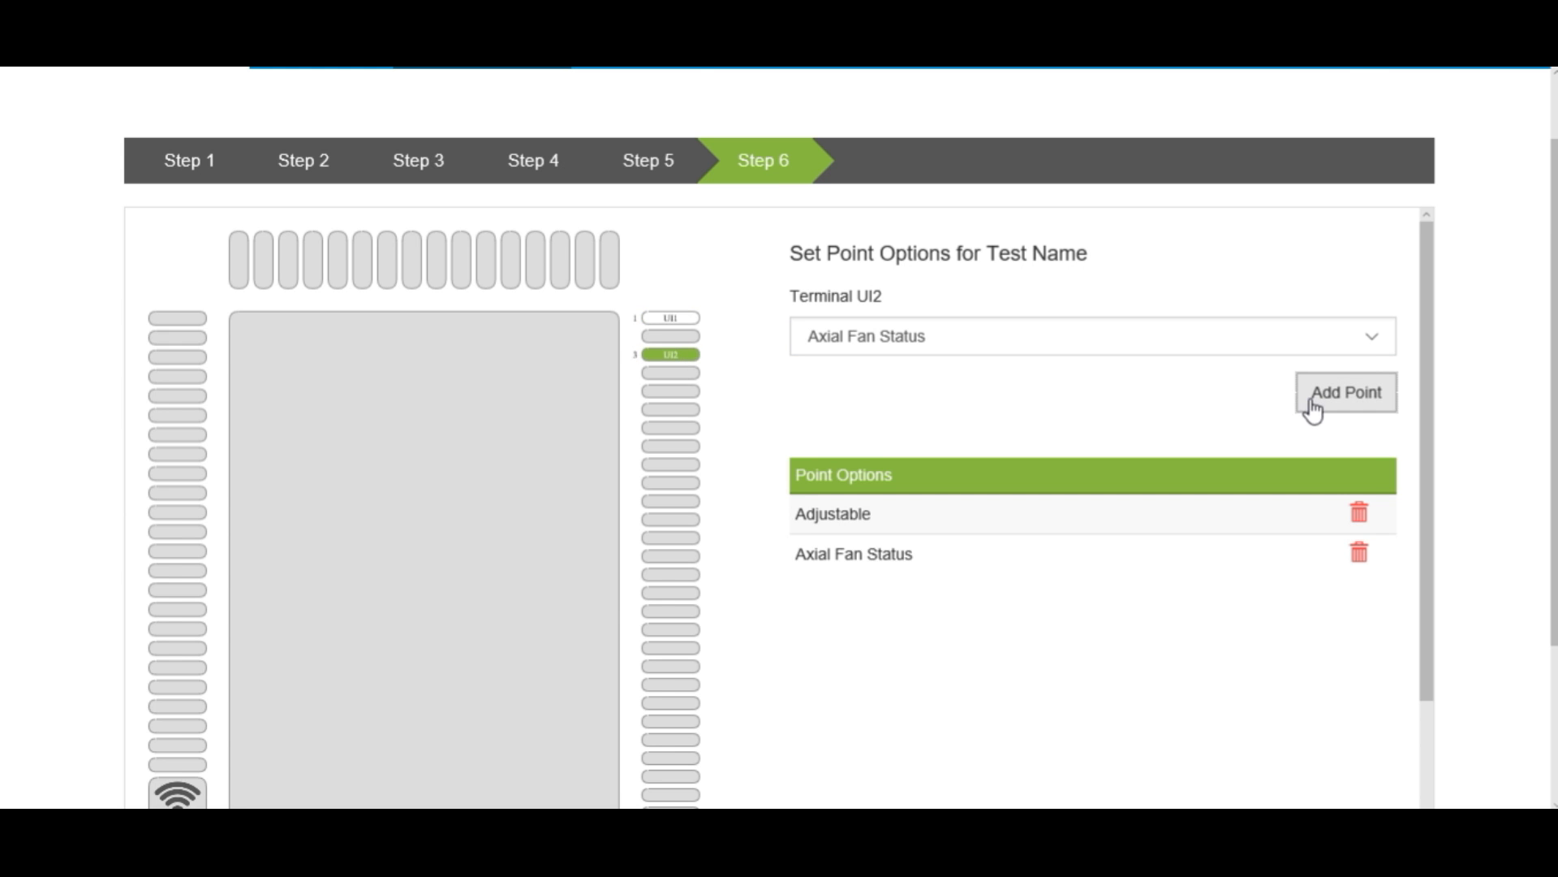
- Save the controller layout and return to the projects list
scroll(1315, 407, "down", 6)
left_click(1390, 727)
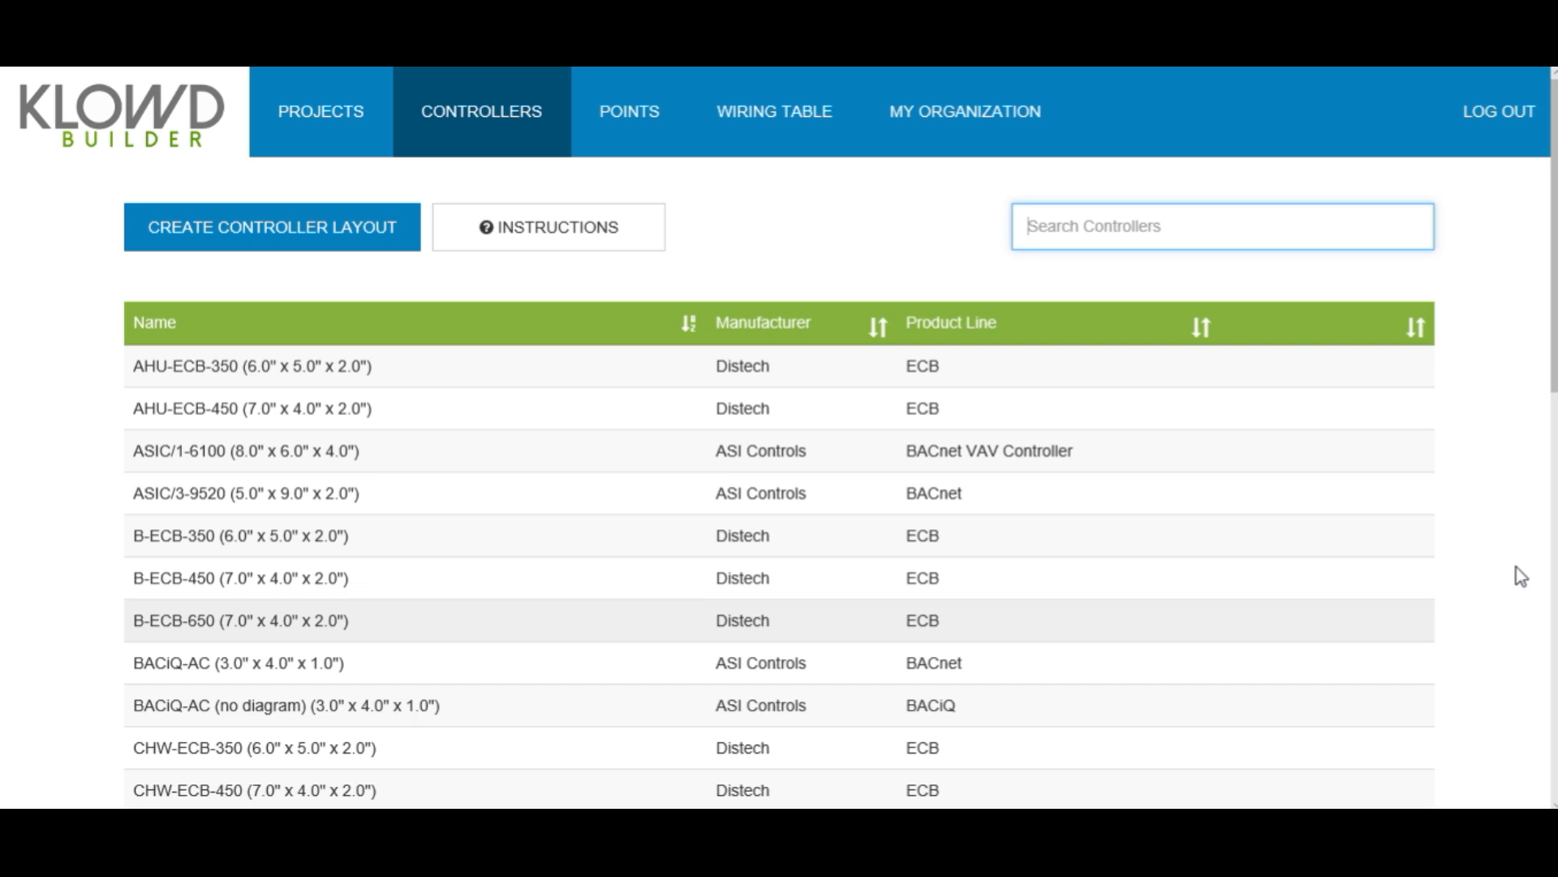
left_click(344, 120)
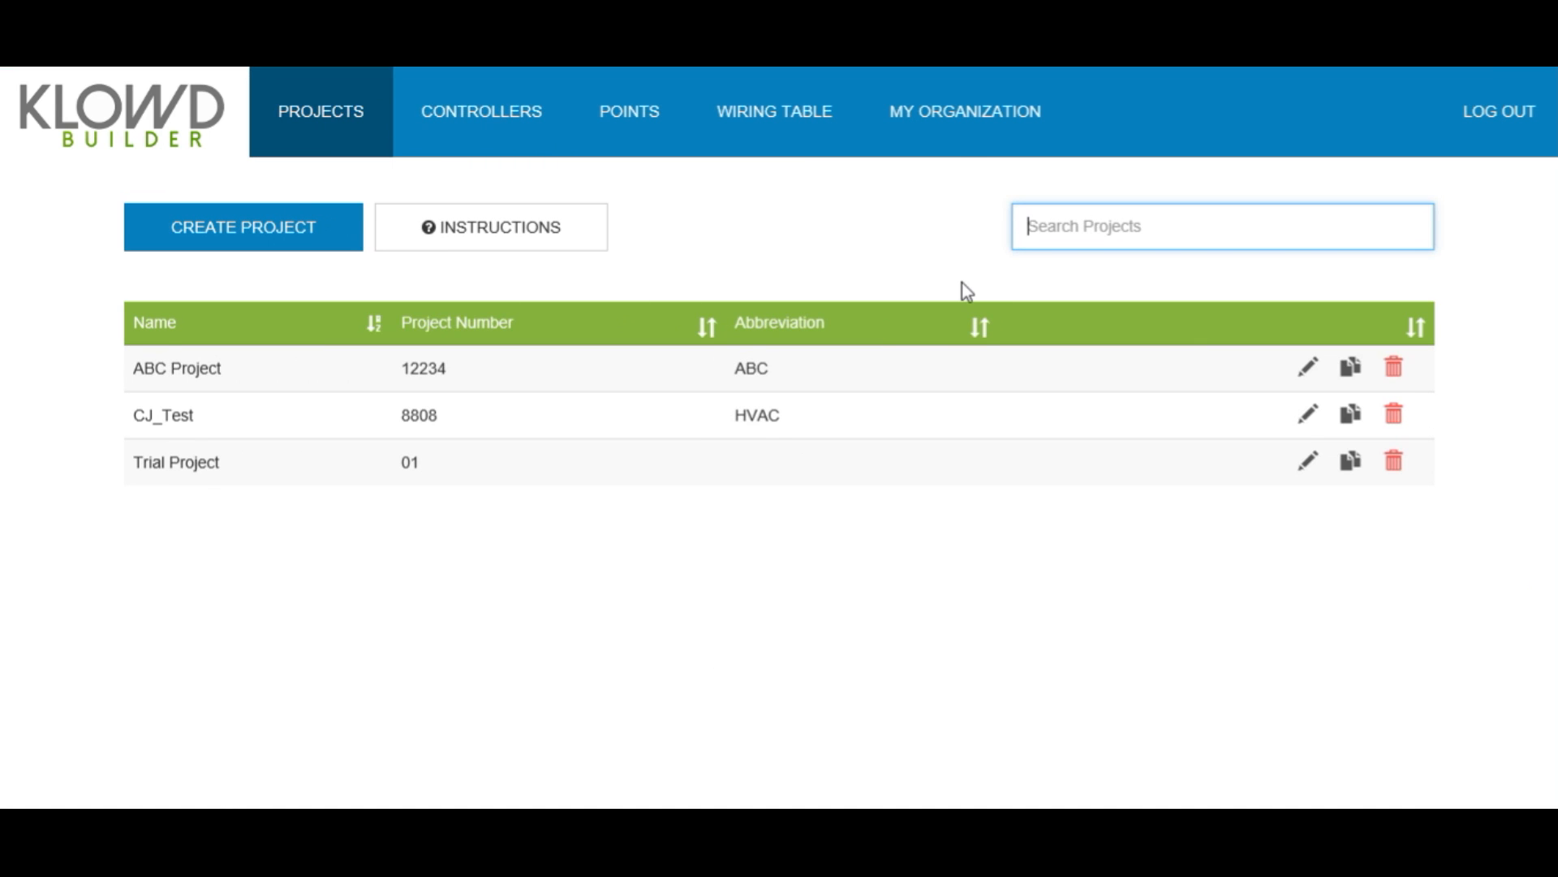